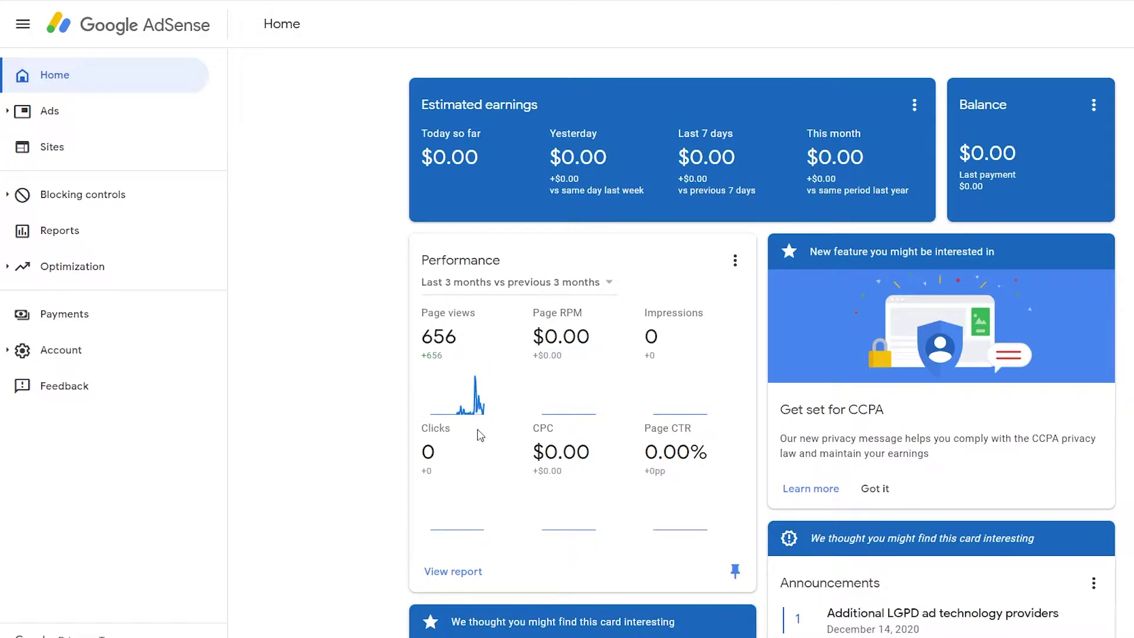
Scroll through the Home dashboard, then go to the Ads overview for hvxfocus.com
scroll(480, 435, "down", 3)
scroll(467, 530, "down", 3)
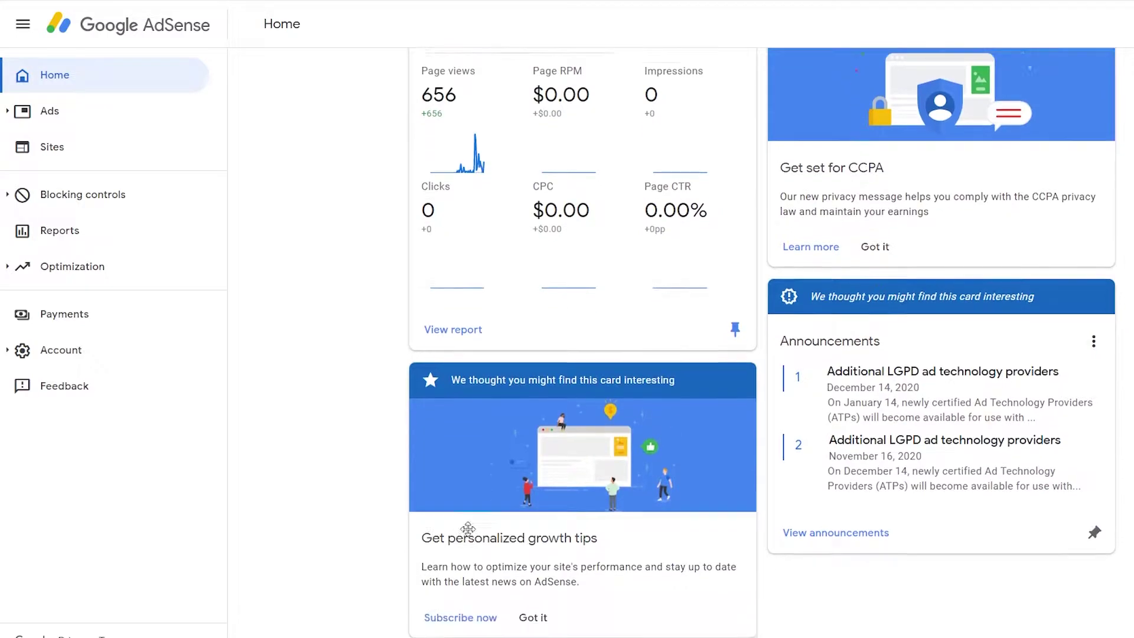
scroll(467, 530, "up", 5)
scroll(466, 529, "up", 1)
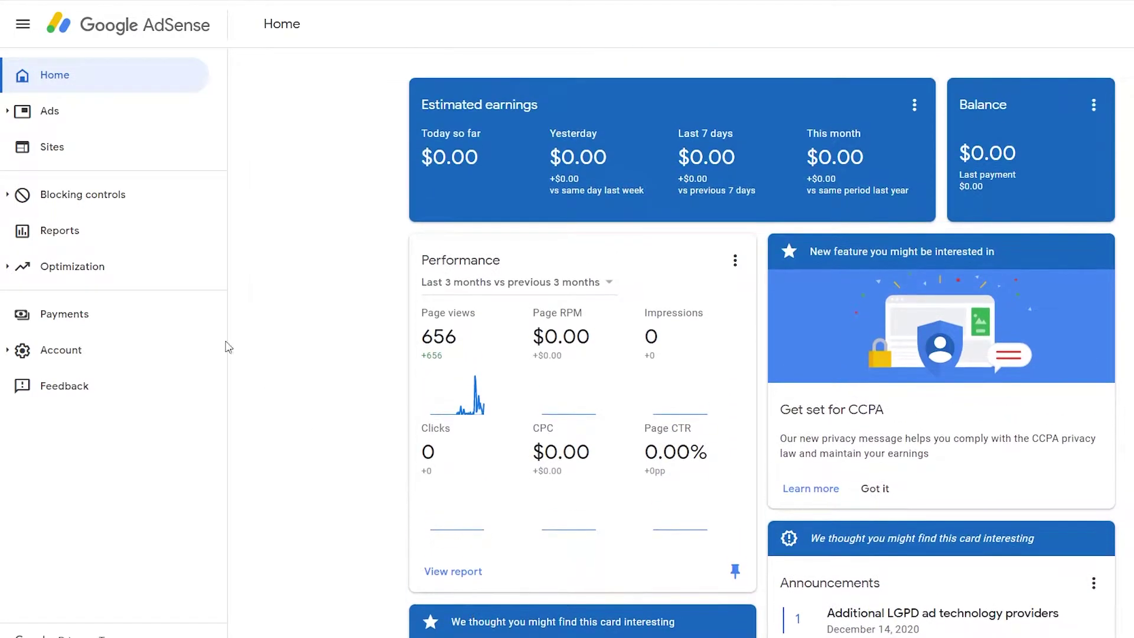
left_click(38, 111)
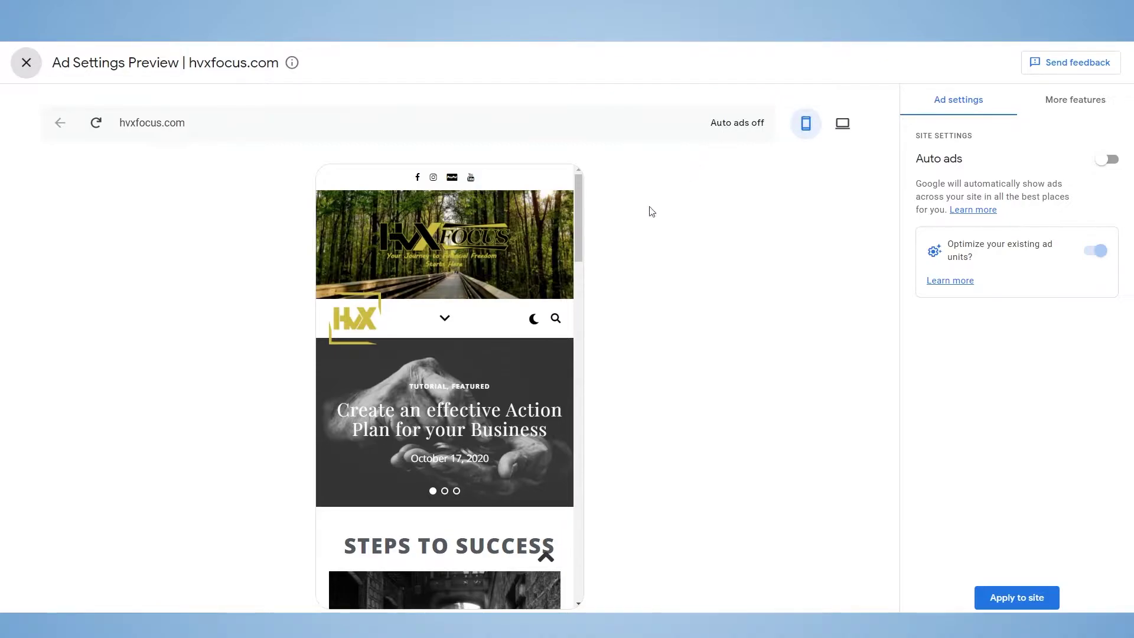
Switch on Auto ads for hvxfocus.com and scroll through the desktop preview
left_click(842, 123)
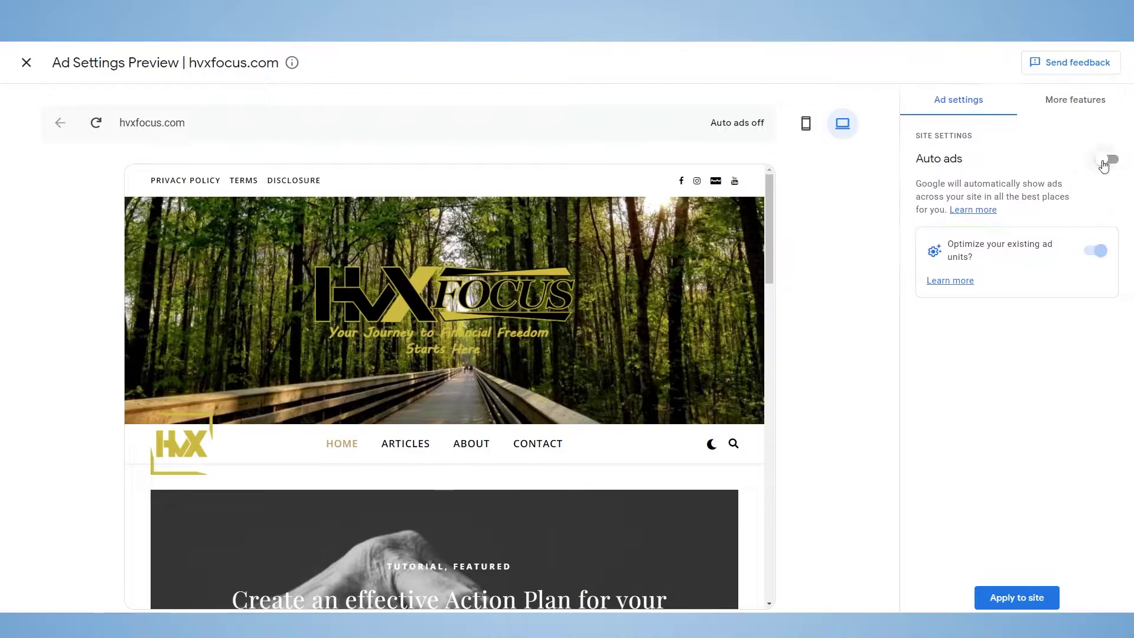
left_click(1105, 164)
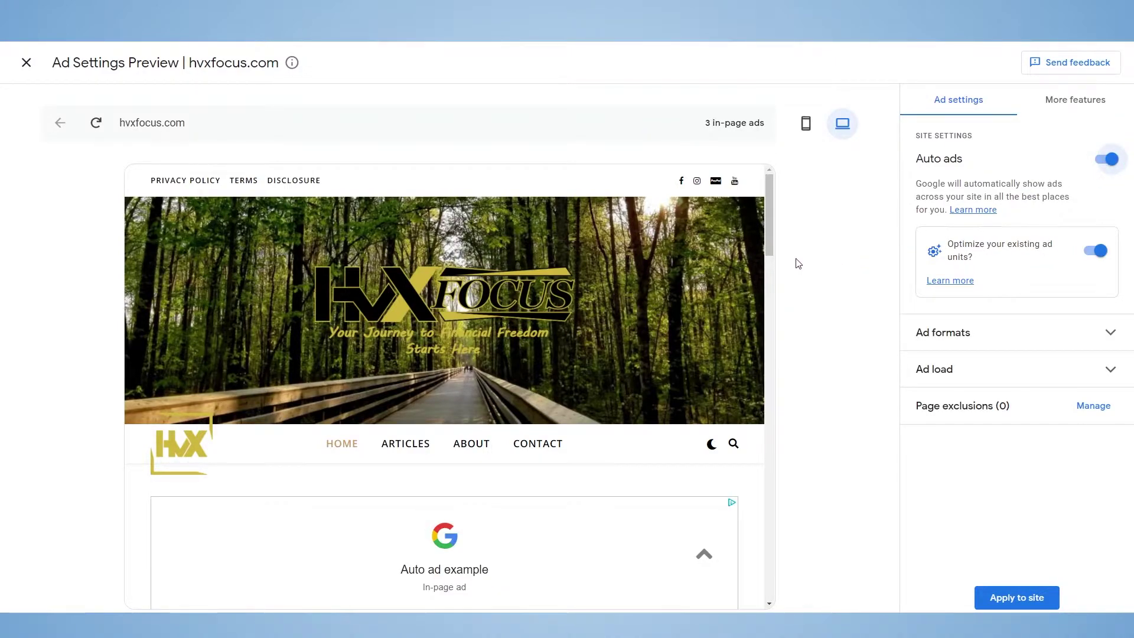
scroll(503, 381, "down", 8)
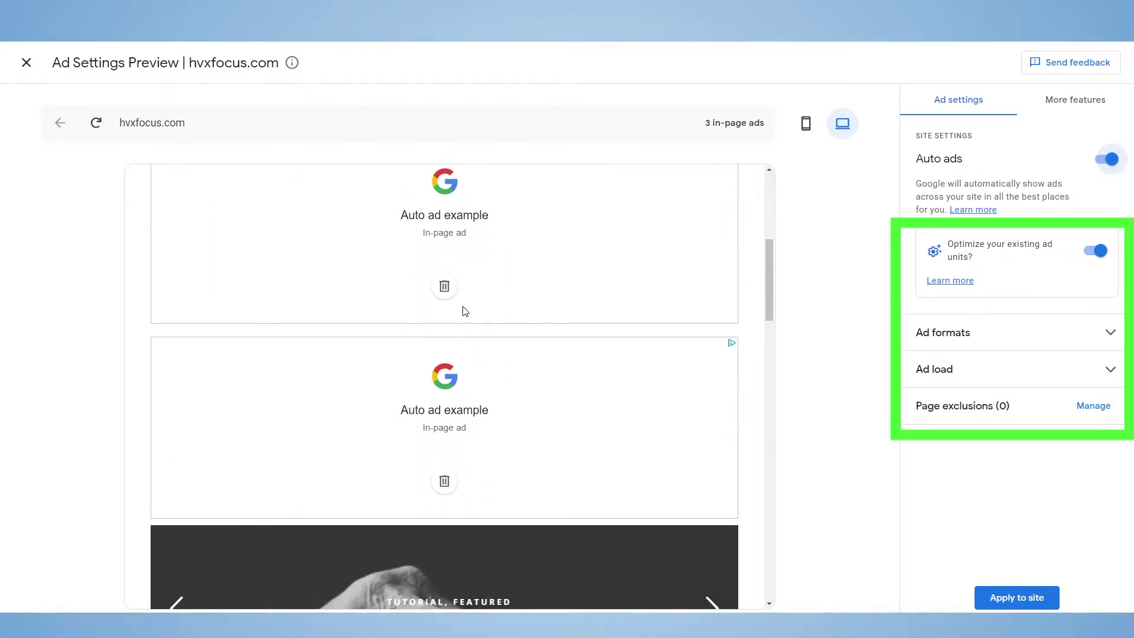
scroll(529, 420, "down", 12)
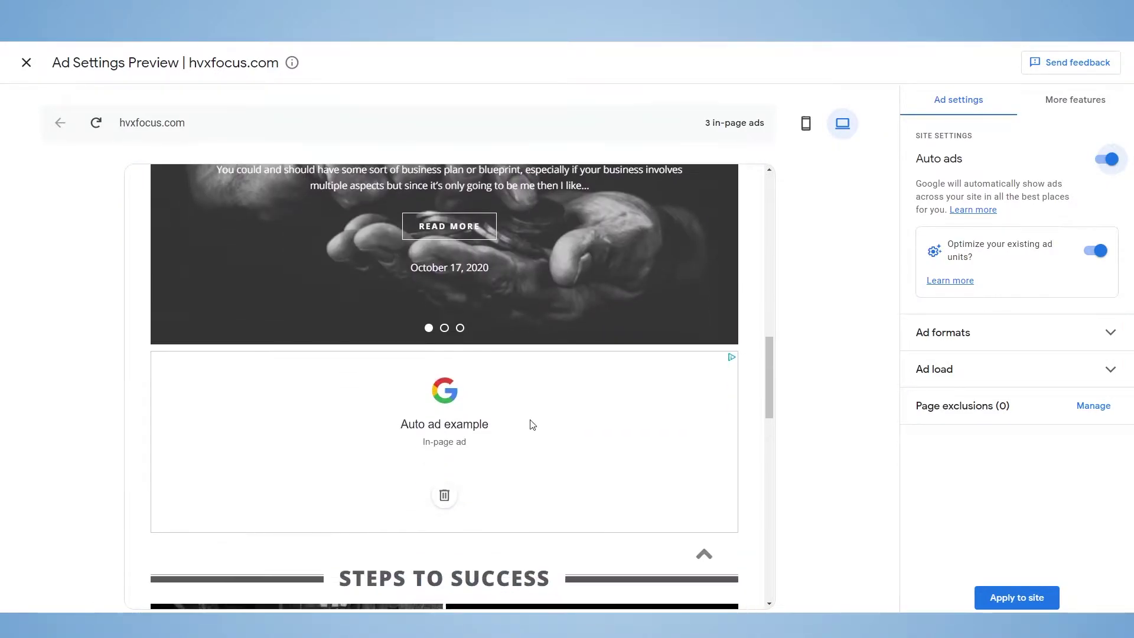
scroll(530, 420, "down", 10)
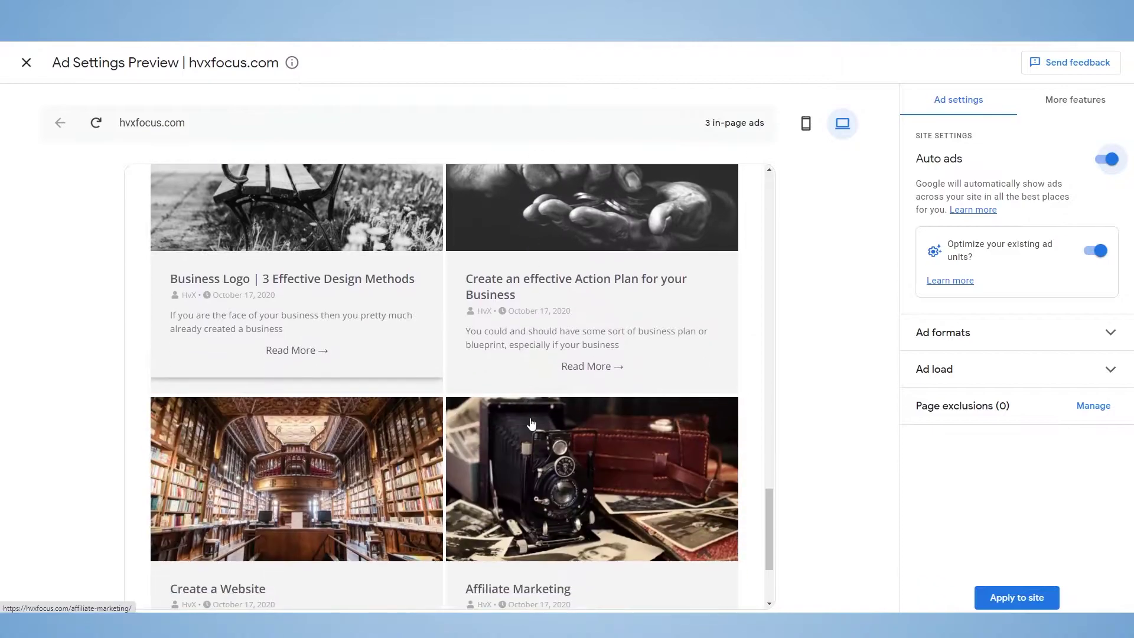
scroll(529, 419, "down", 3)
scroll(530, 417, "up", 15)
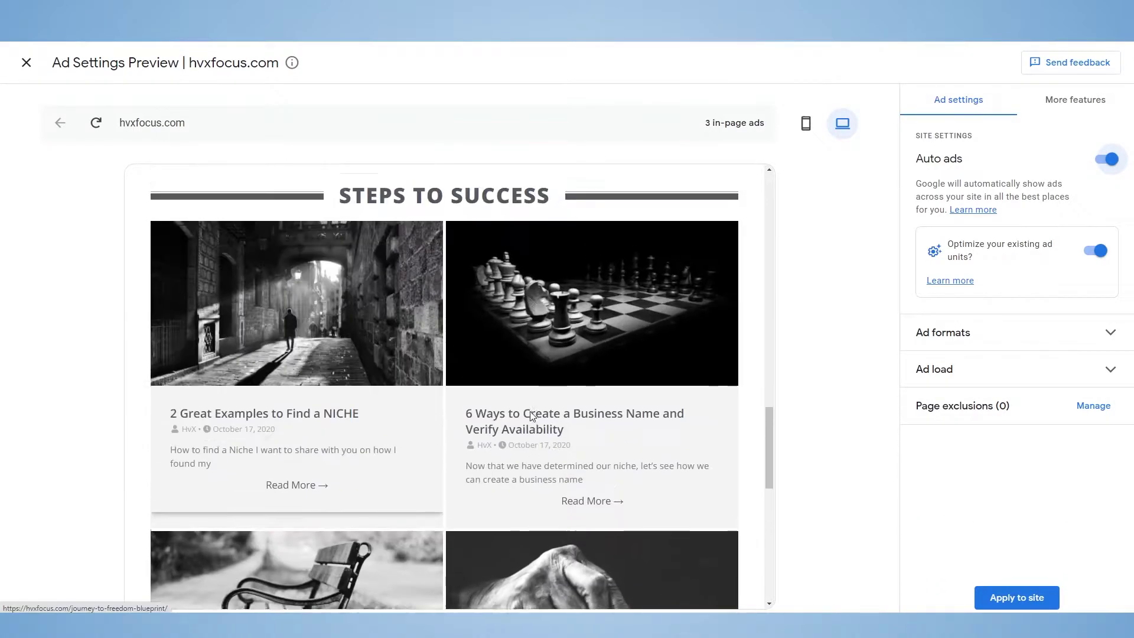
scroll(531, 413, "up", 6)
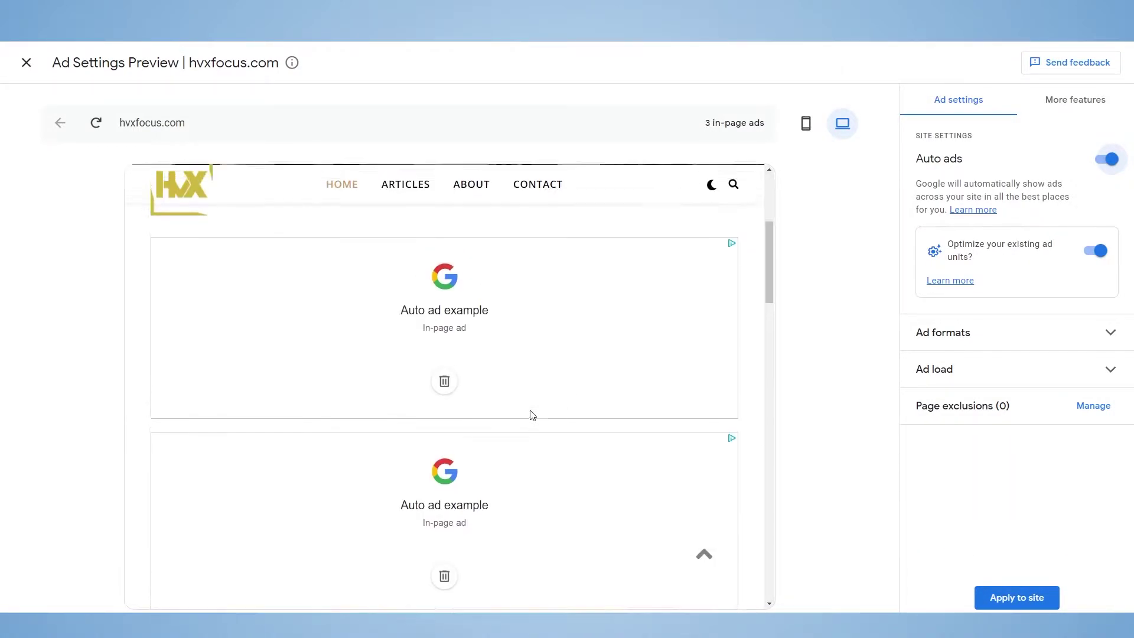
Check the auto ad placements in the mobile preview, then return to the desktop preview
left_click(805, 128)
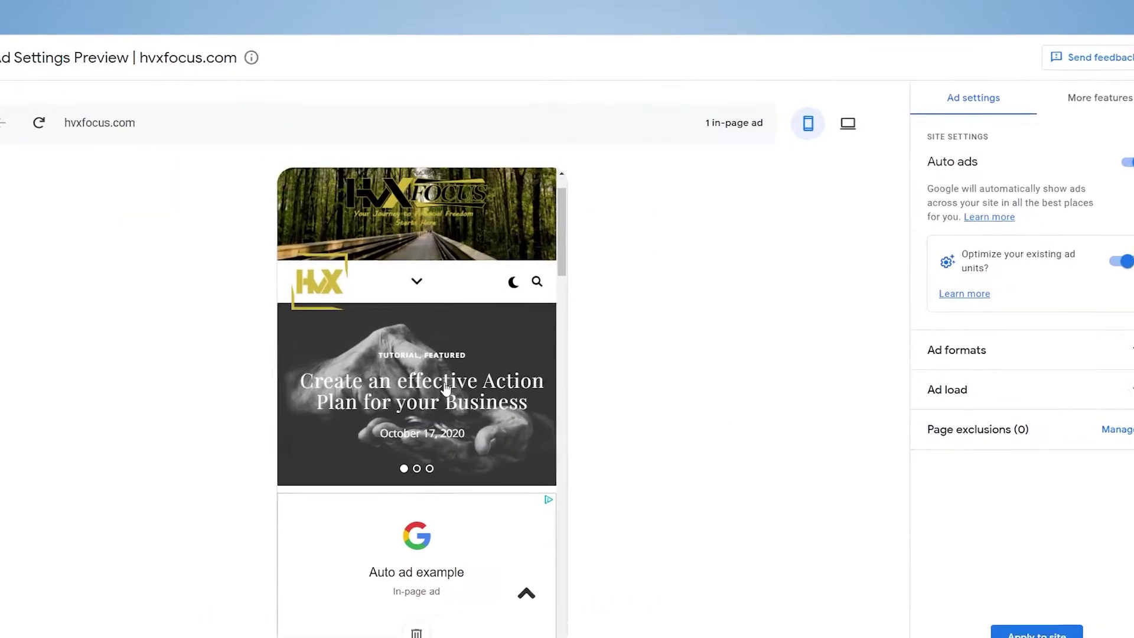
scroll(446, 387, "down", 3)
scroll(448, 455, "down", 5)
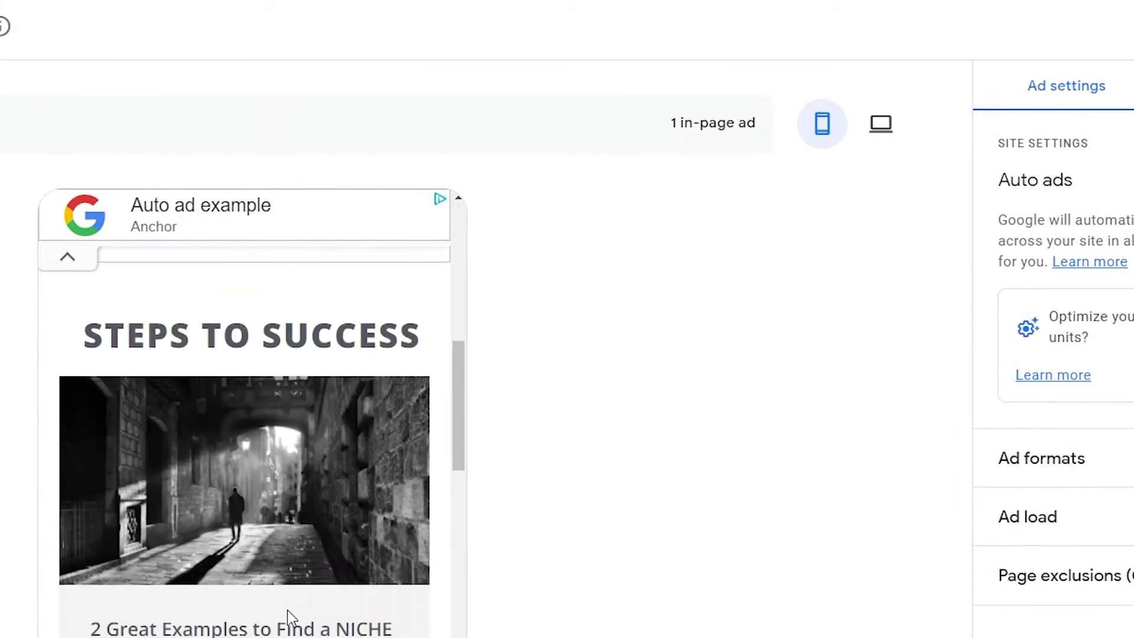
scroll(286, 614, "down", 10)
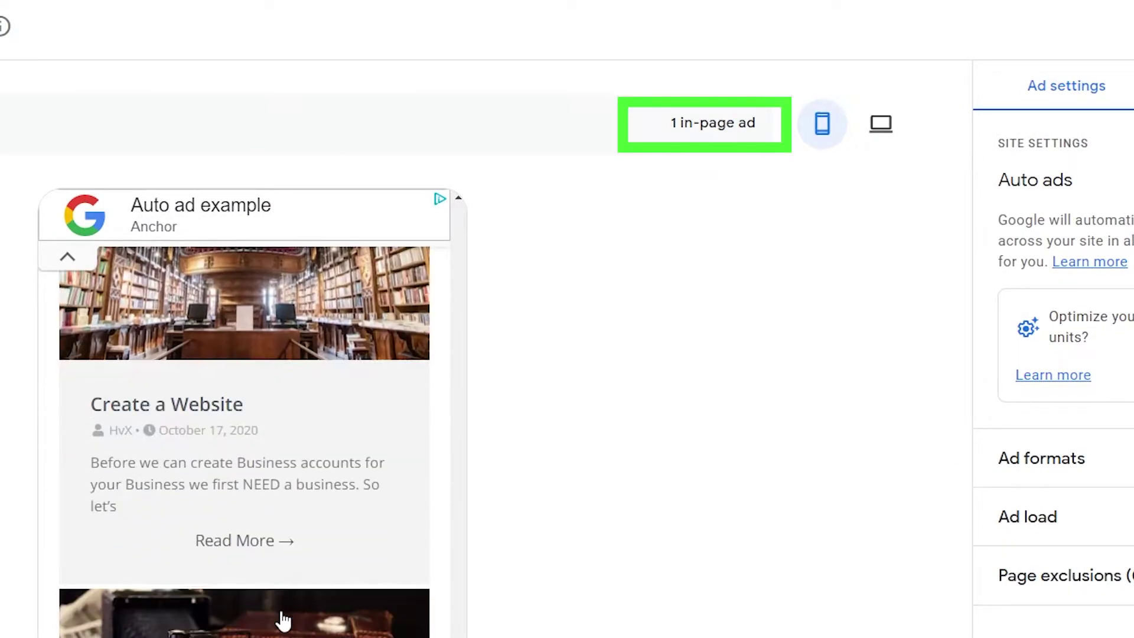
scroll(283, 620, "down", 5)
scroll(283, 620, "up", 4)
scroll(283, 617, "down", 10)
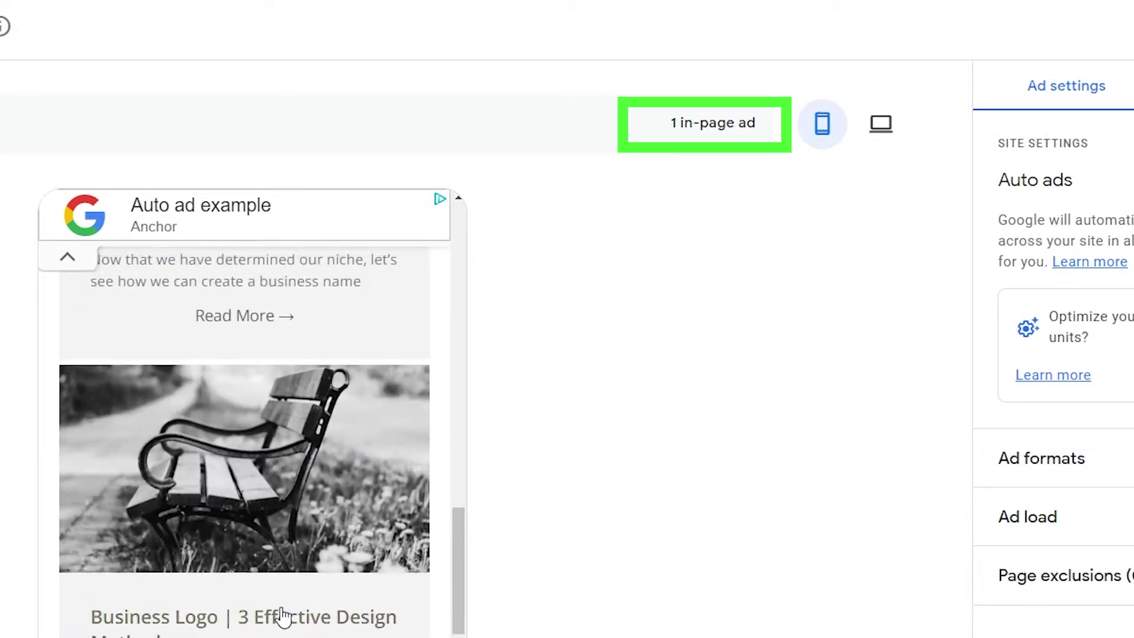
scroll(280, 608, "up", 8)
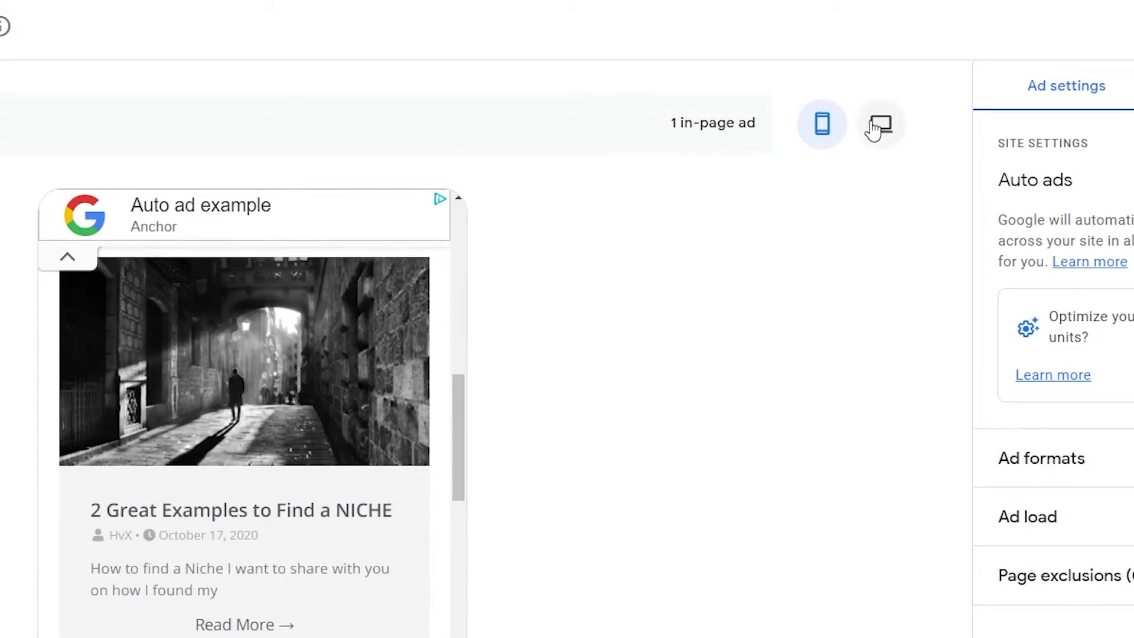
left_click(875, 129)
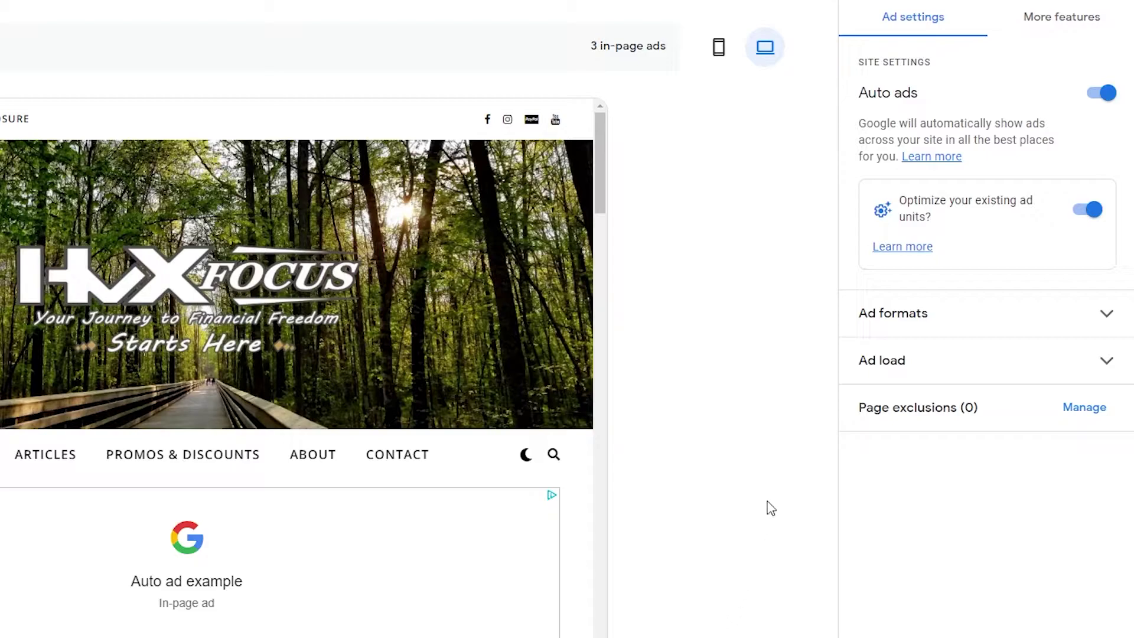
Expand Ad load and drag the slider toward Min to show fewer auto ads
left_click(1108, 362)
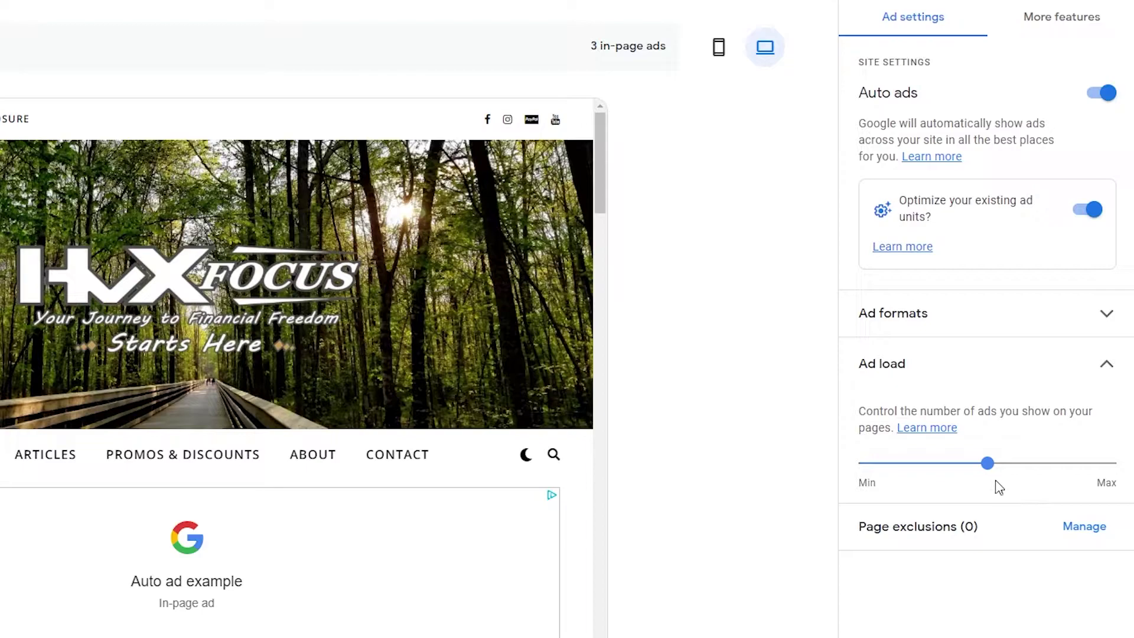
left_click_drag(989, 465, 1002, 489)
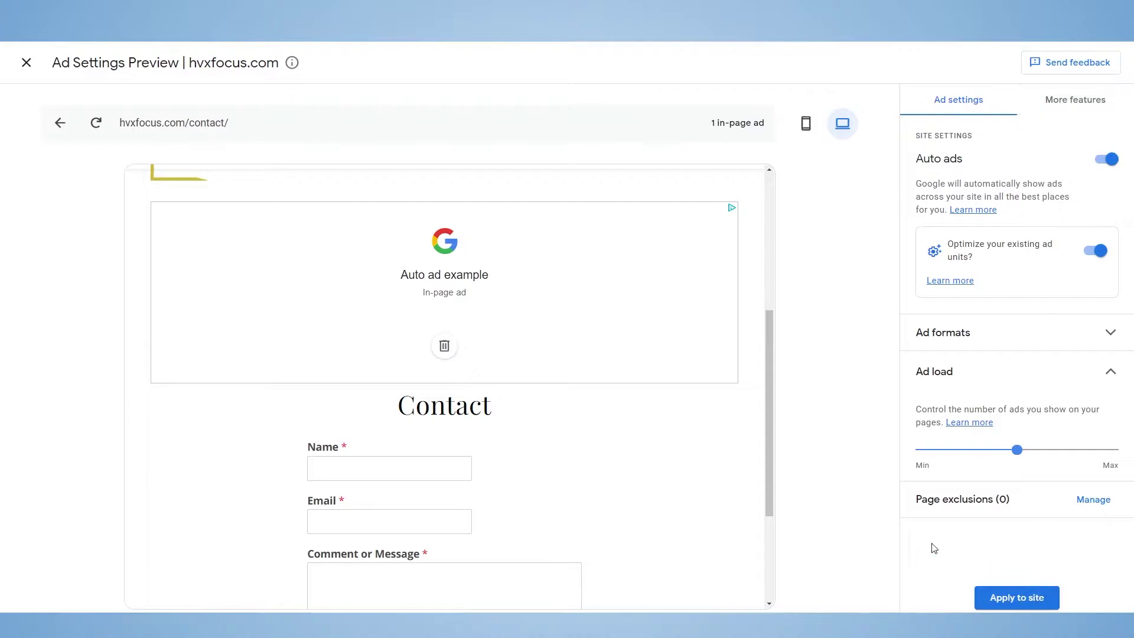
Apply the auto ads settings to hvxfocus.com with Apply now and save
left_click(1015, 598)
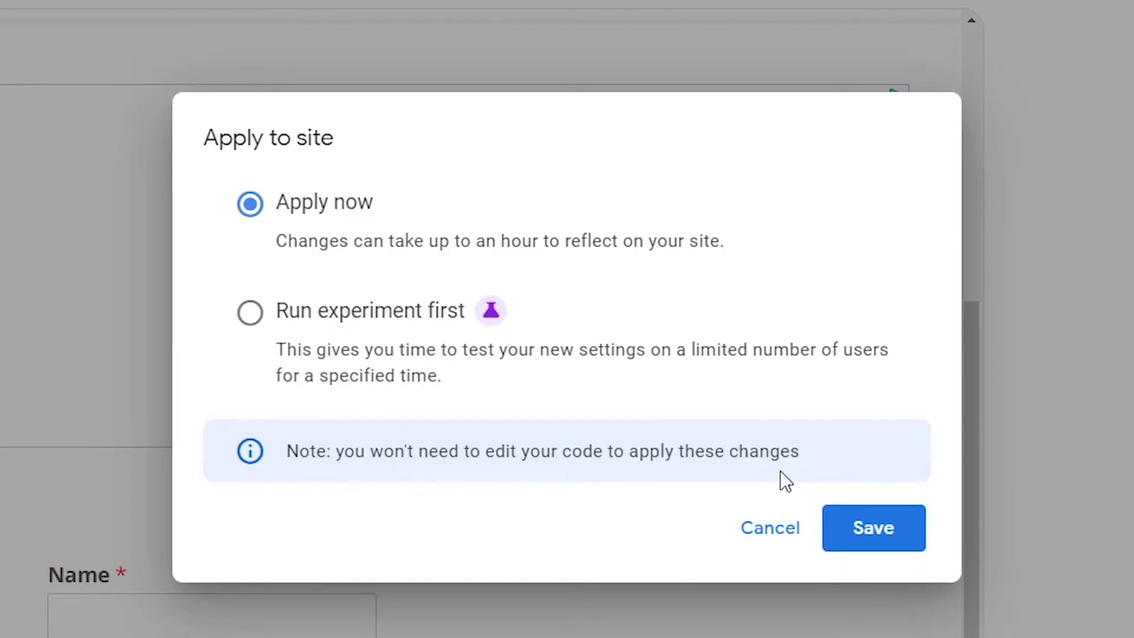
left_click(872, 534)
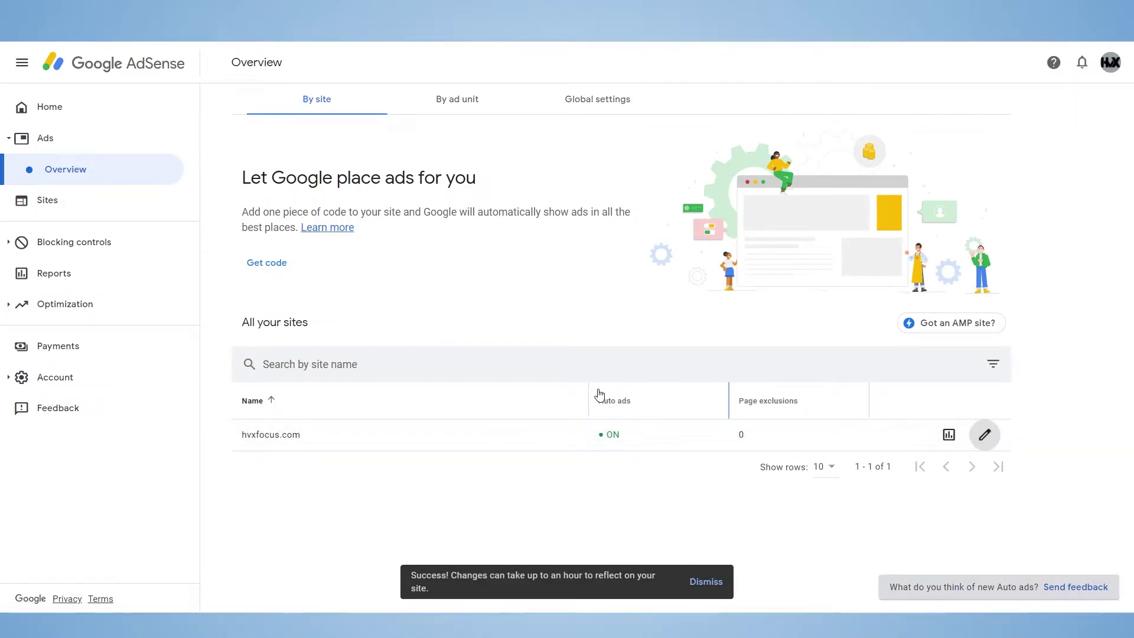
Dismiss the Success notice and look over the hvxfocus.com ad preview
left_click(704, 583)
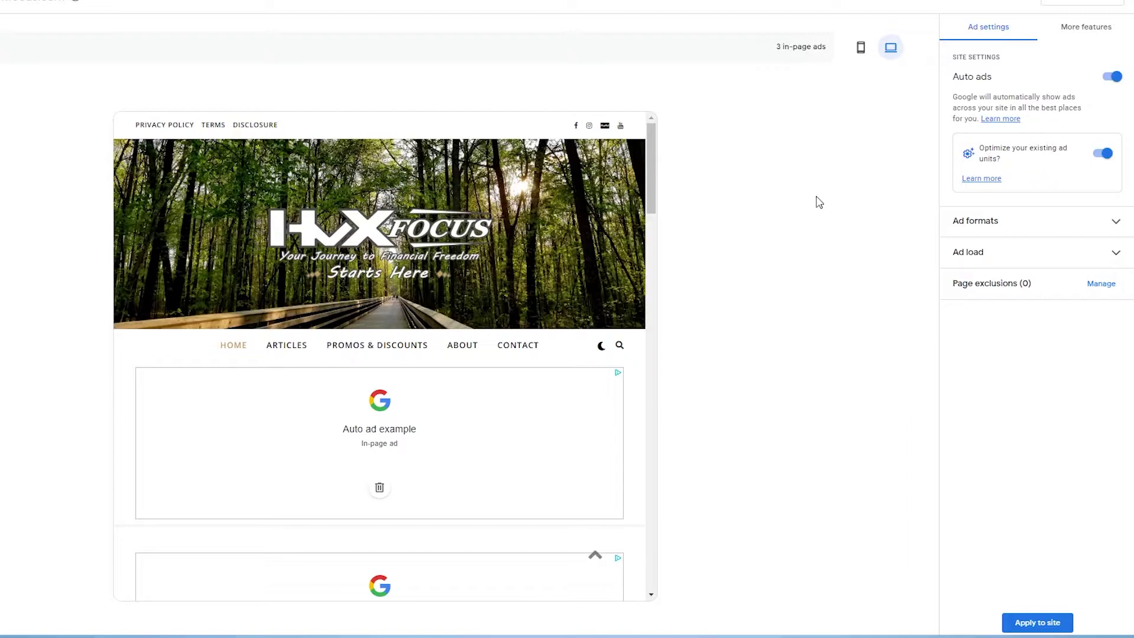
middle_click(652, 162)
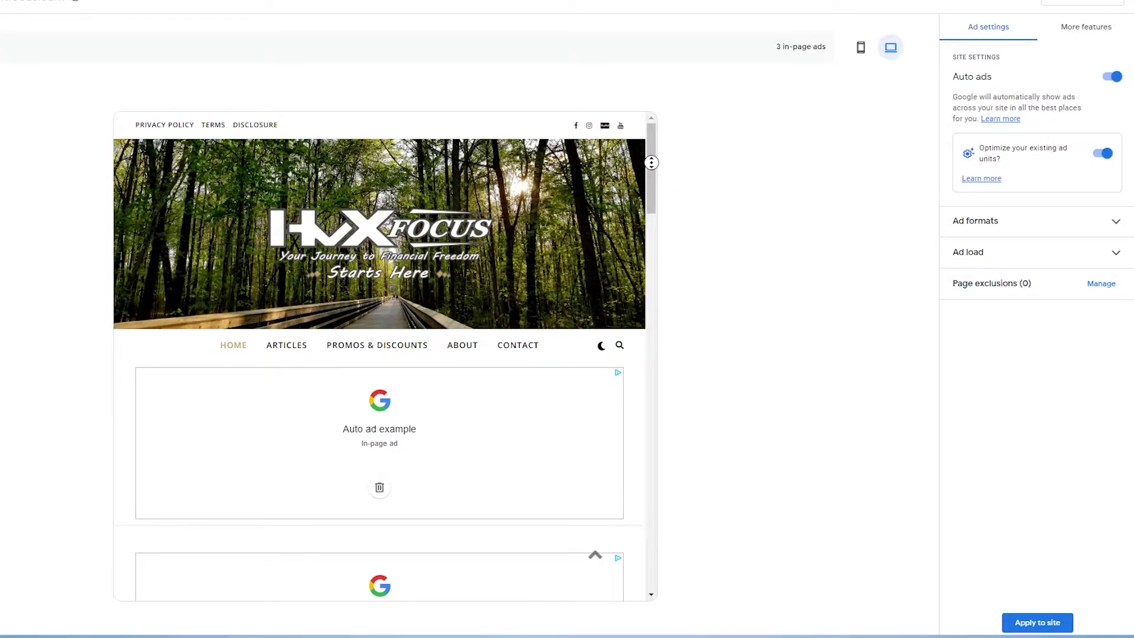
left_click(651, 192)
left_click_drag(653, 188, 653, 216)
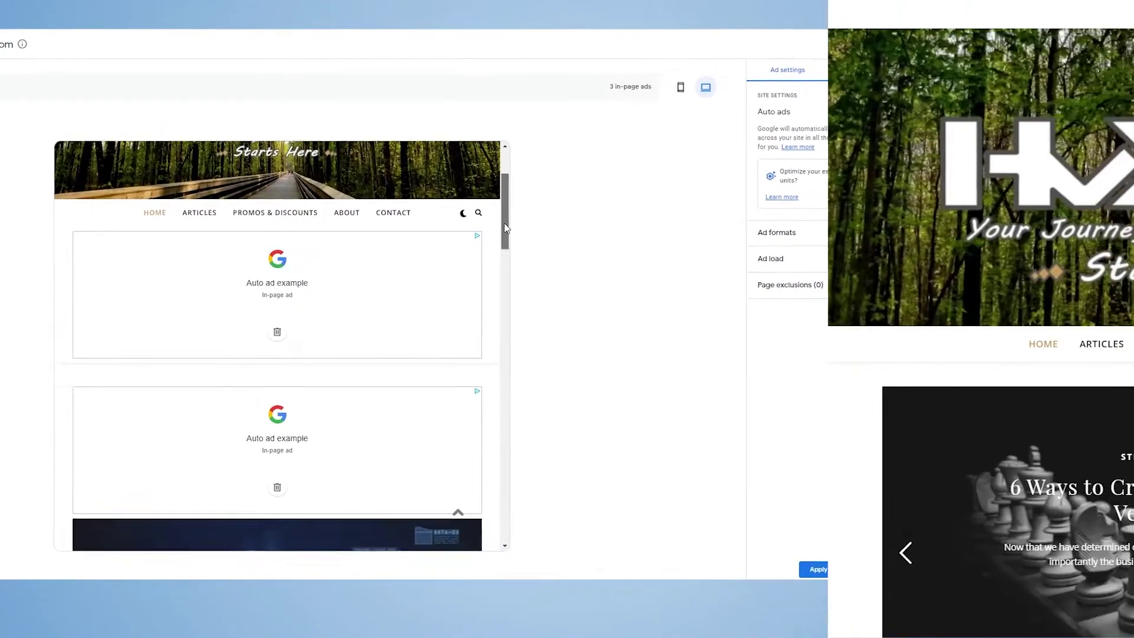
left_click_drag(506, 229, 505, 273)
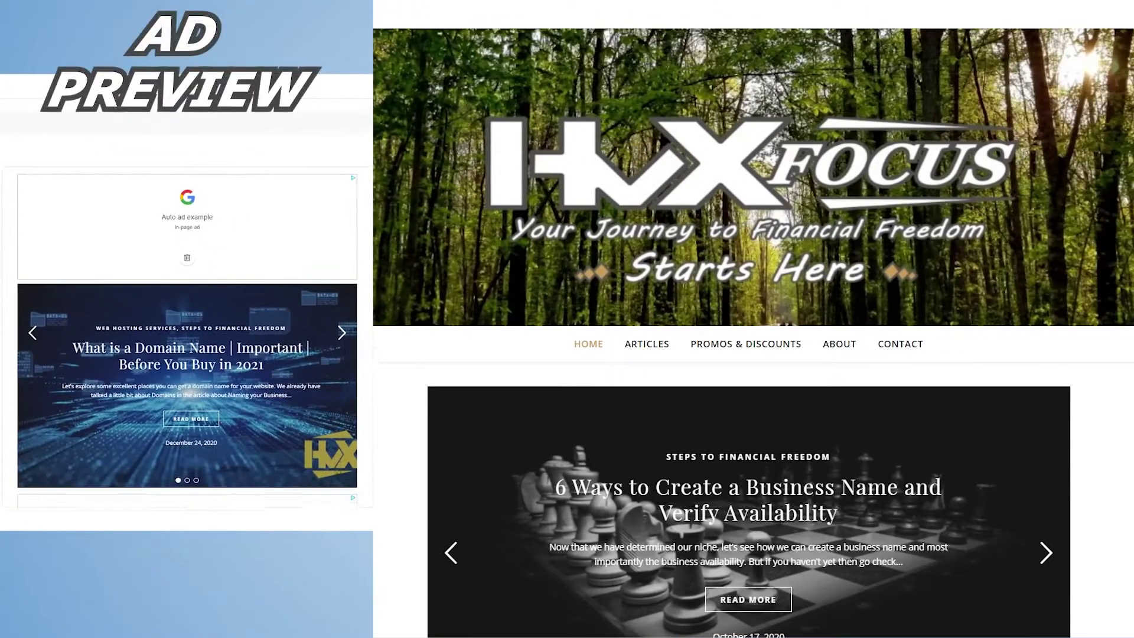
scroll(187, 337, "down", 5)
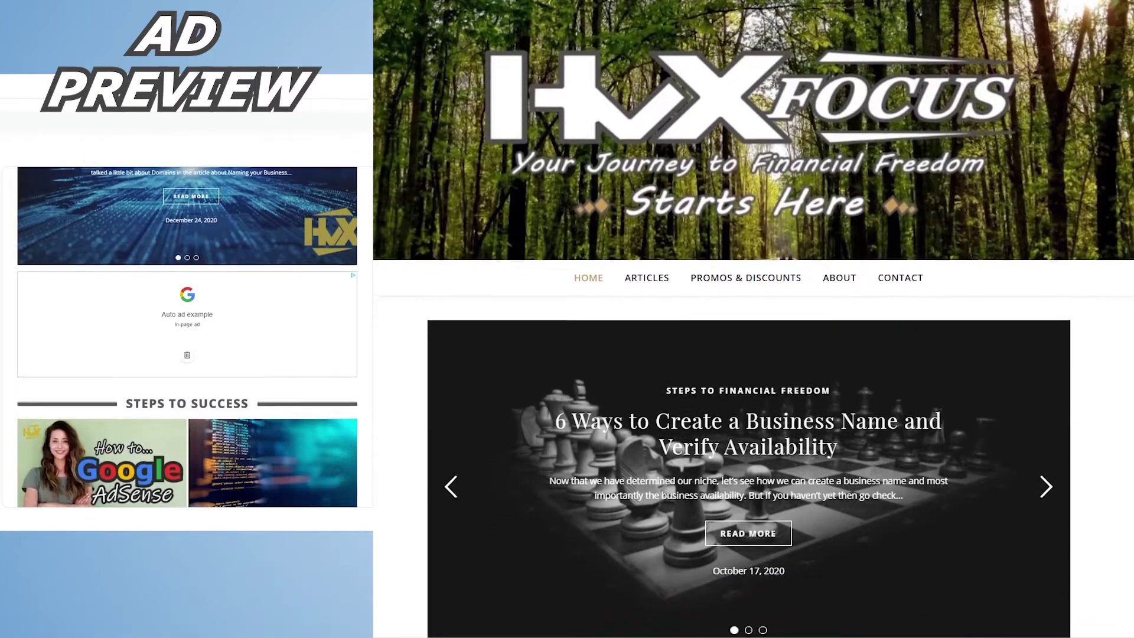
scroll(187, 336, "down", 4)
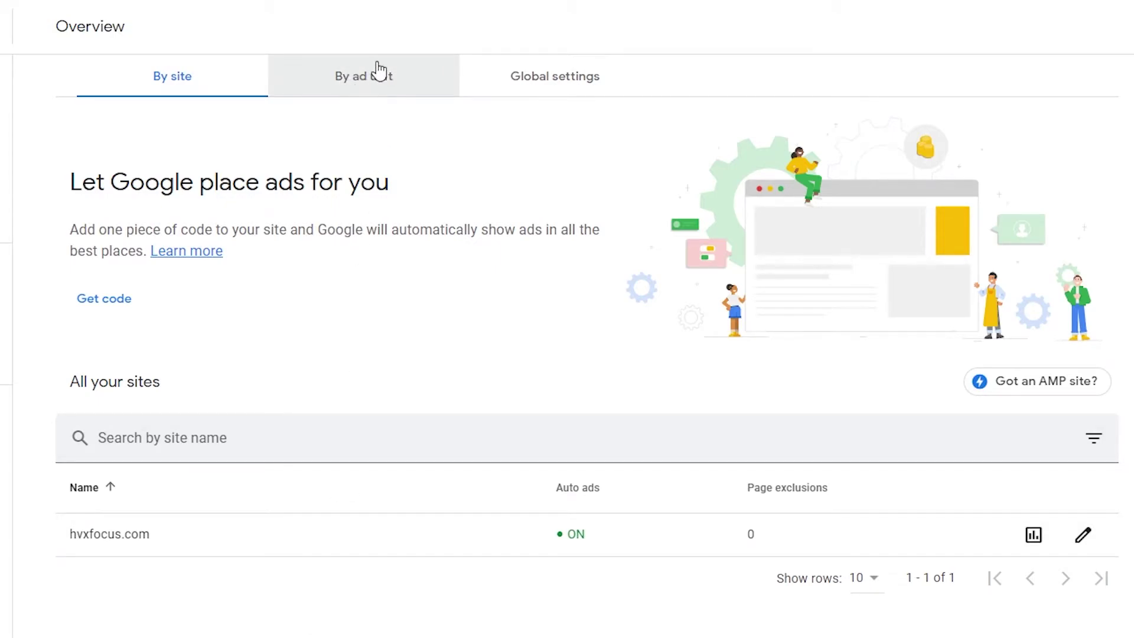
Switch to the By ad unit tab listing the existing Search Engine ad unit
left_click(367, 88)
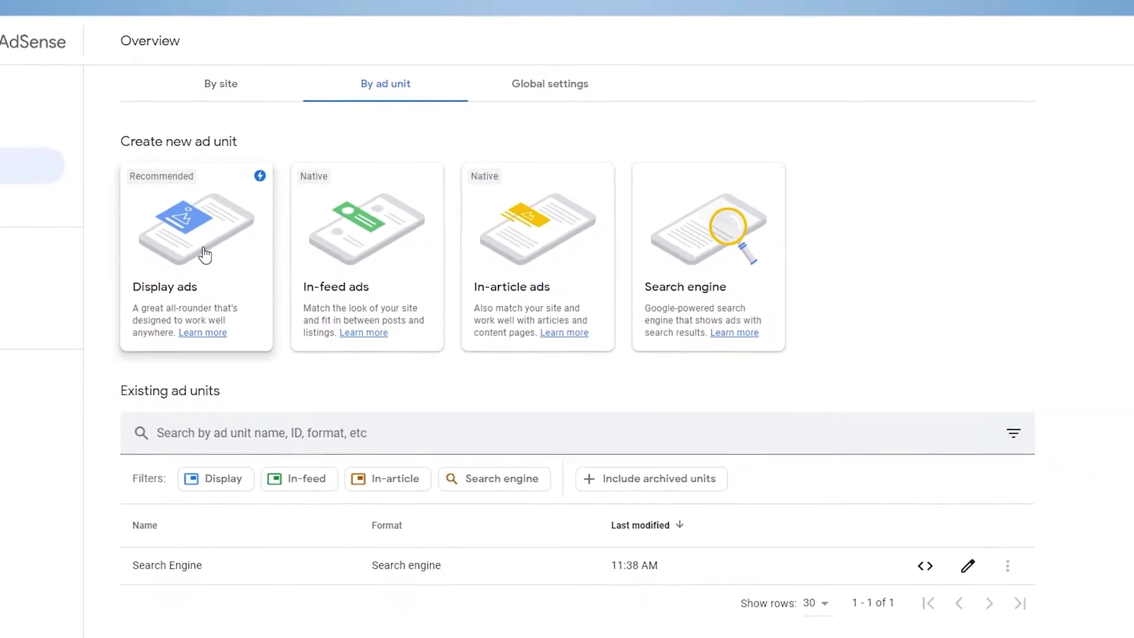
Start a new display ad unit and change its size from Fixed 728×90 to Responsive
left_click(263, 232)
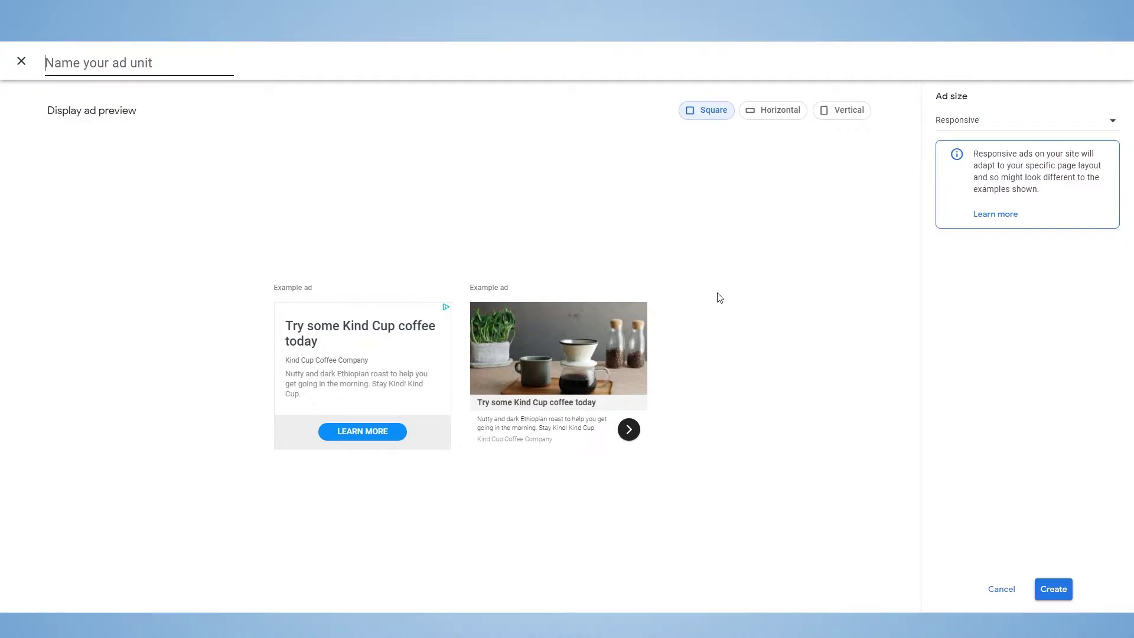
left_click(772, 114)
left_click(838, 114)
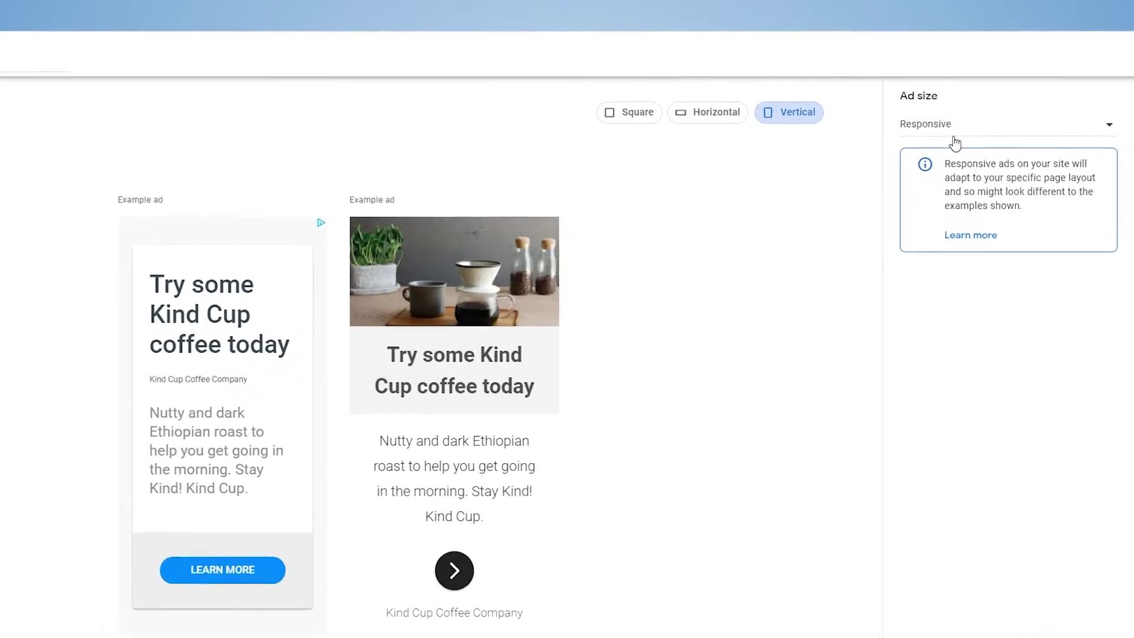
left_click(1063, 135)
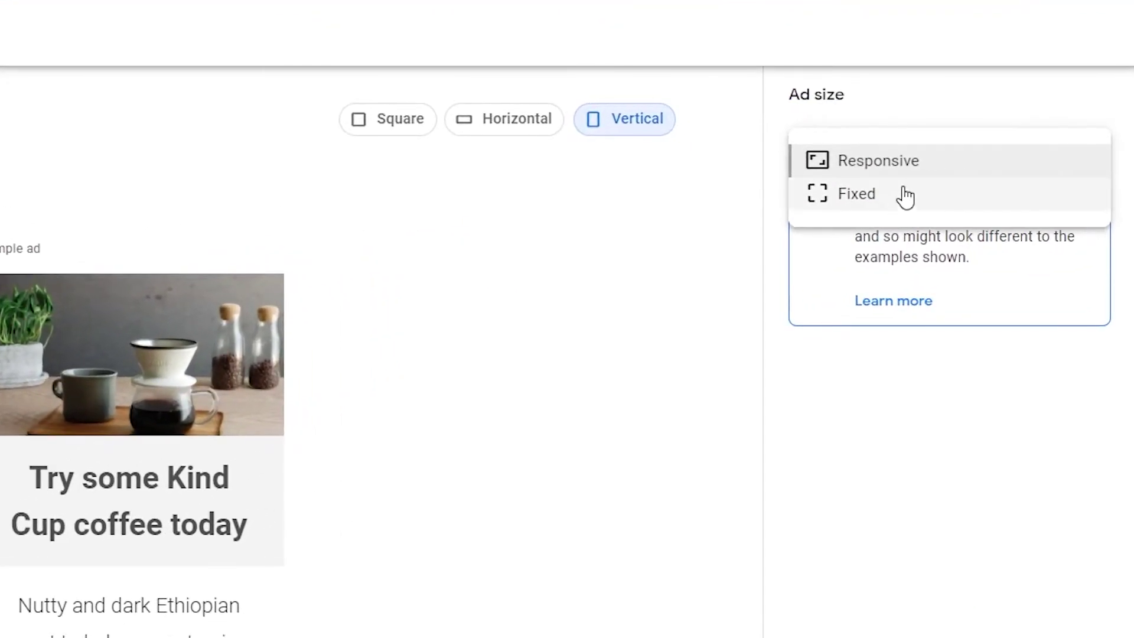
left_click(876, 196)
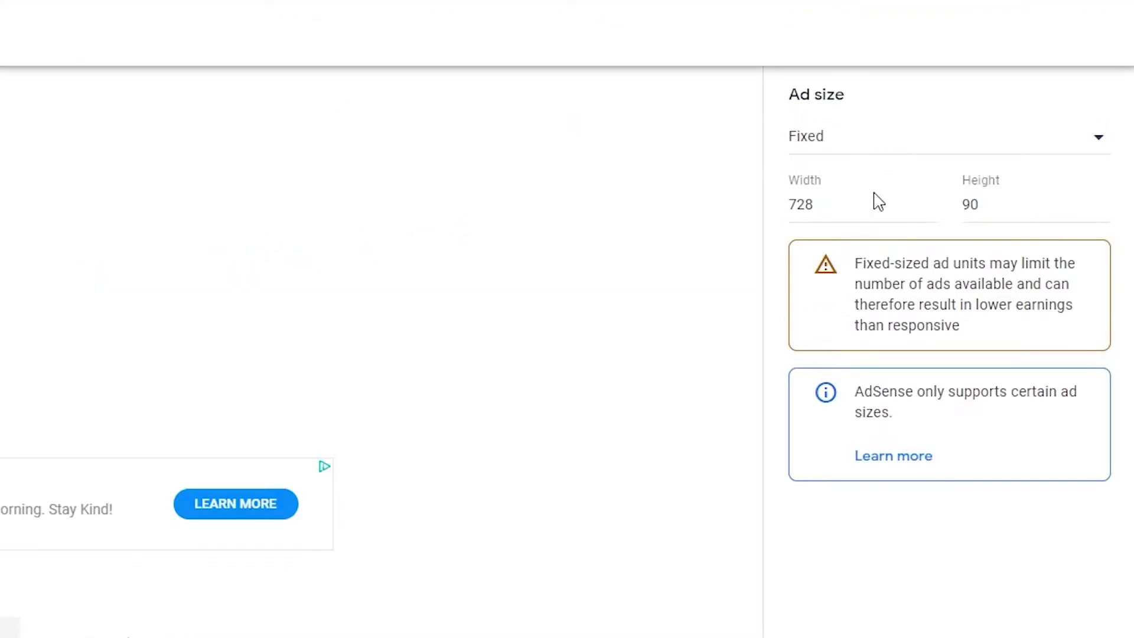
left_click(832, 206)
left_click(999, 205)
left_click(1067, 150)
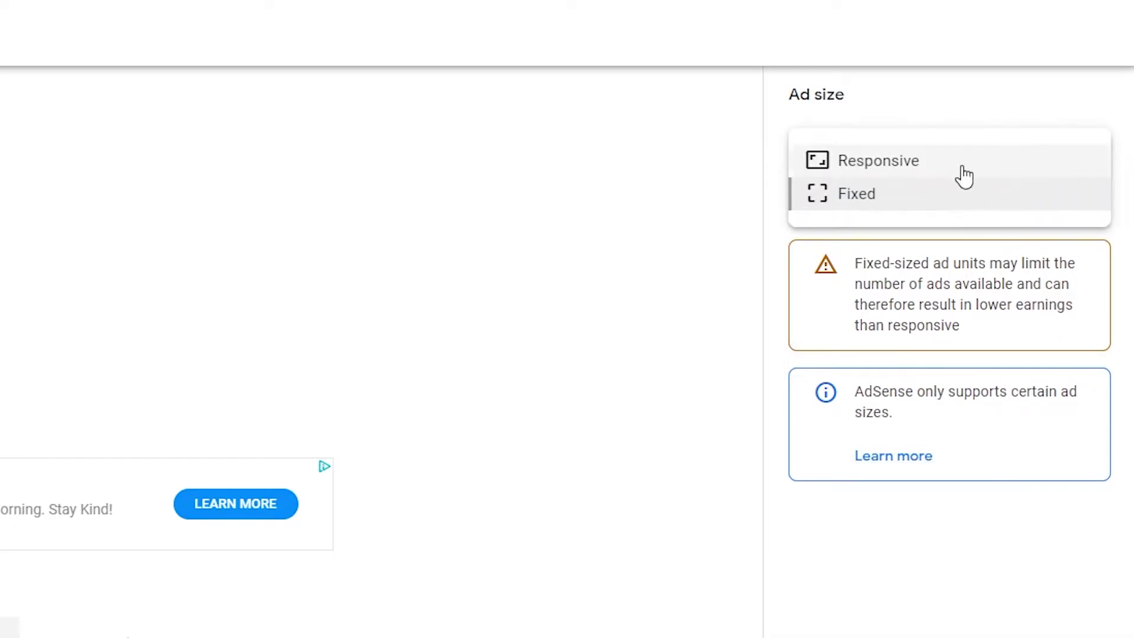
left_click(897, 168)
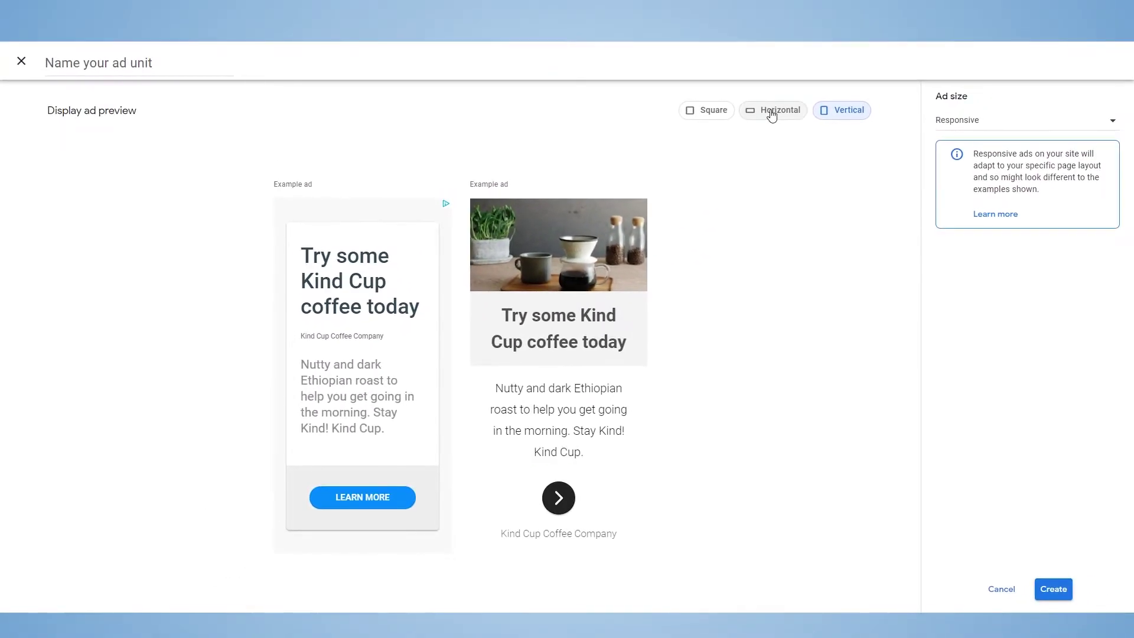
Choose the Horizontal shape, name the unit 'Responsive Horizon' and create it
left_click(771, 113)
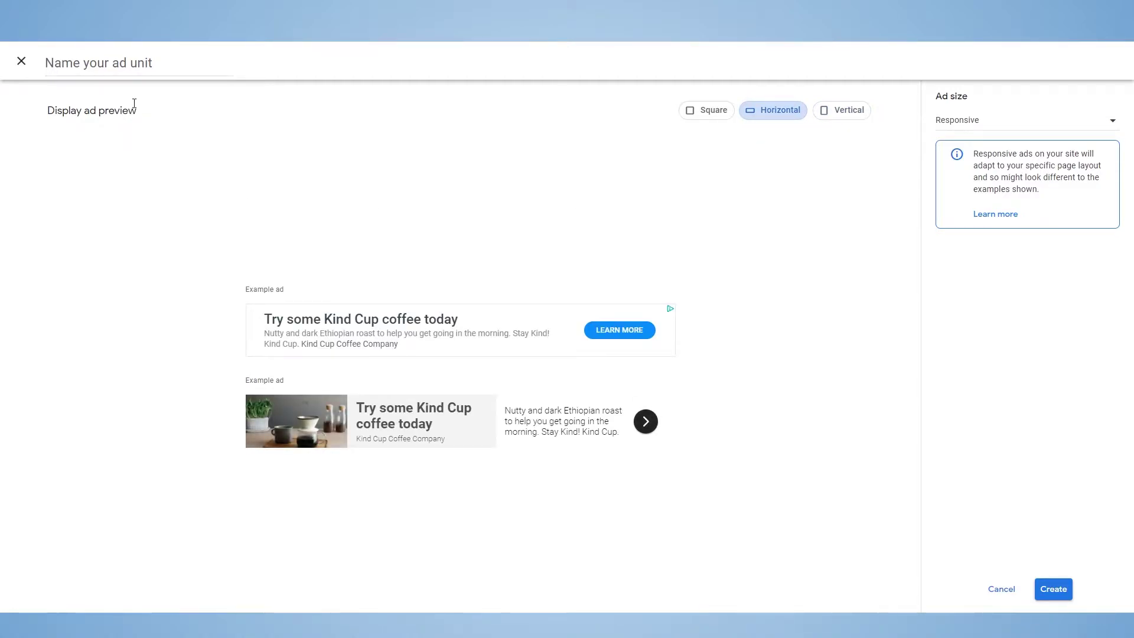
left_click(150, 64)
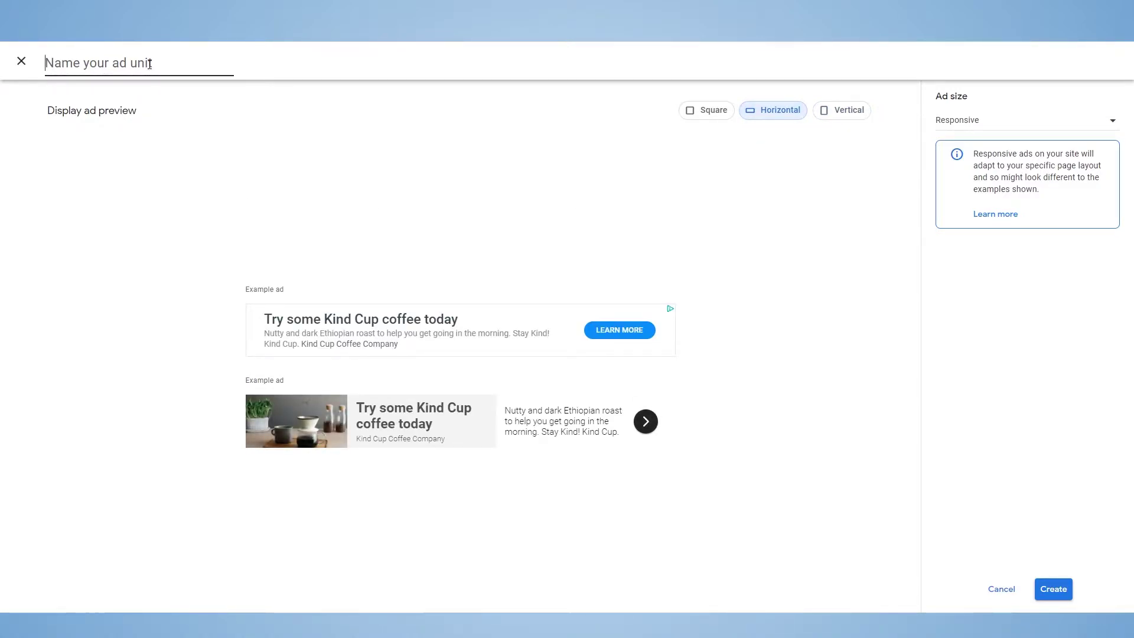
type("Responsive Horizon")
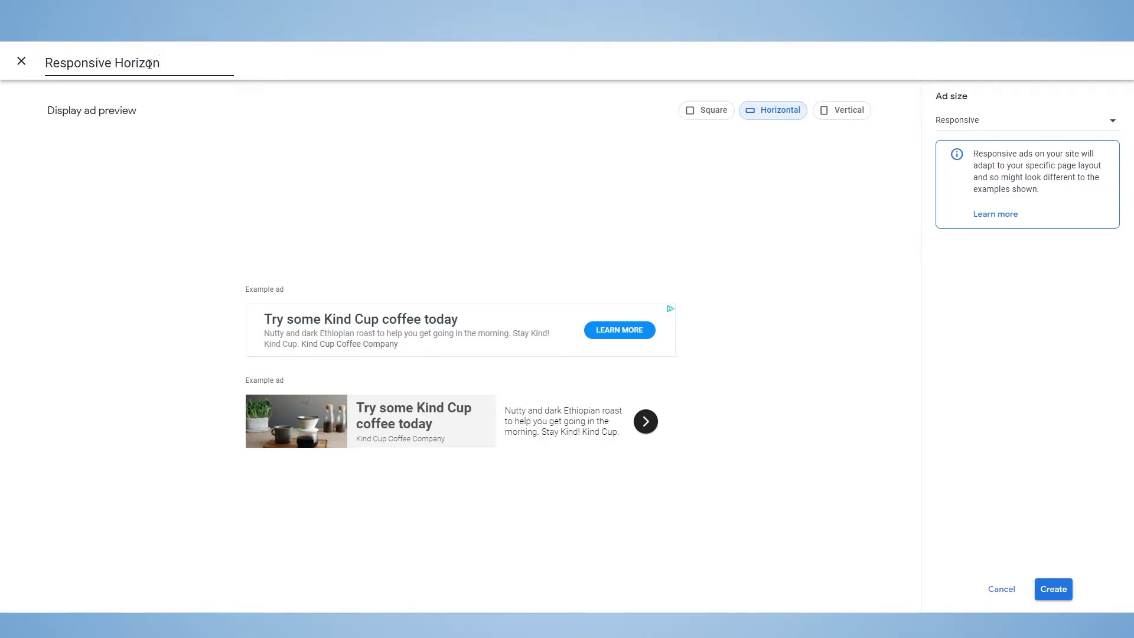
left_click(1058, 589)
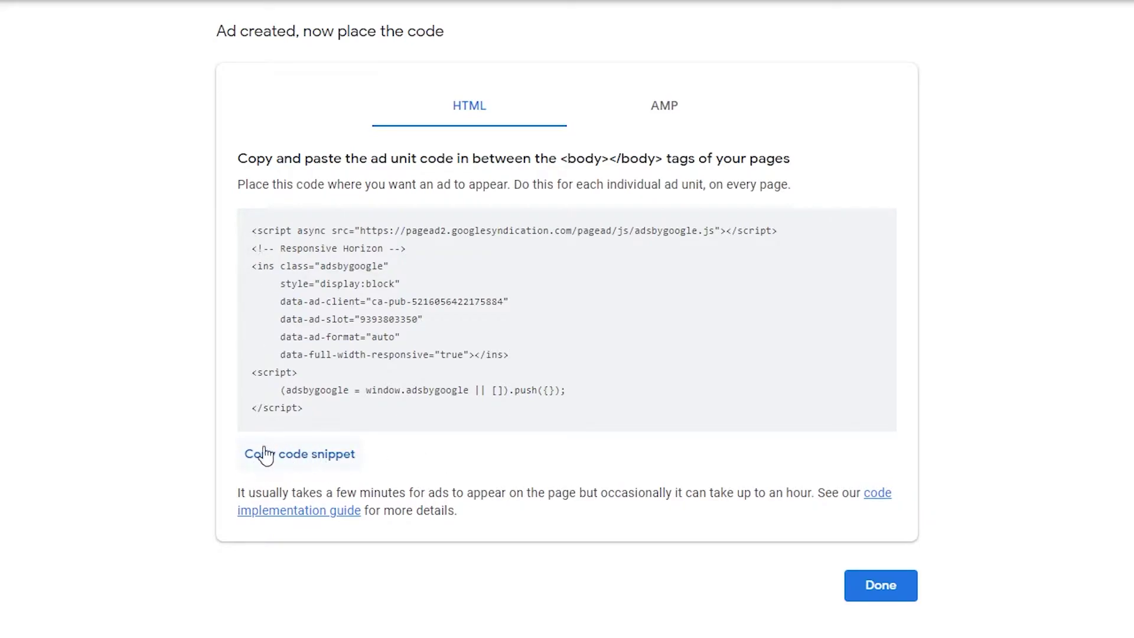
Glance at the AMP ad code, return to the HTML code, and finish
left_click(674, 109)
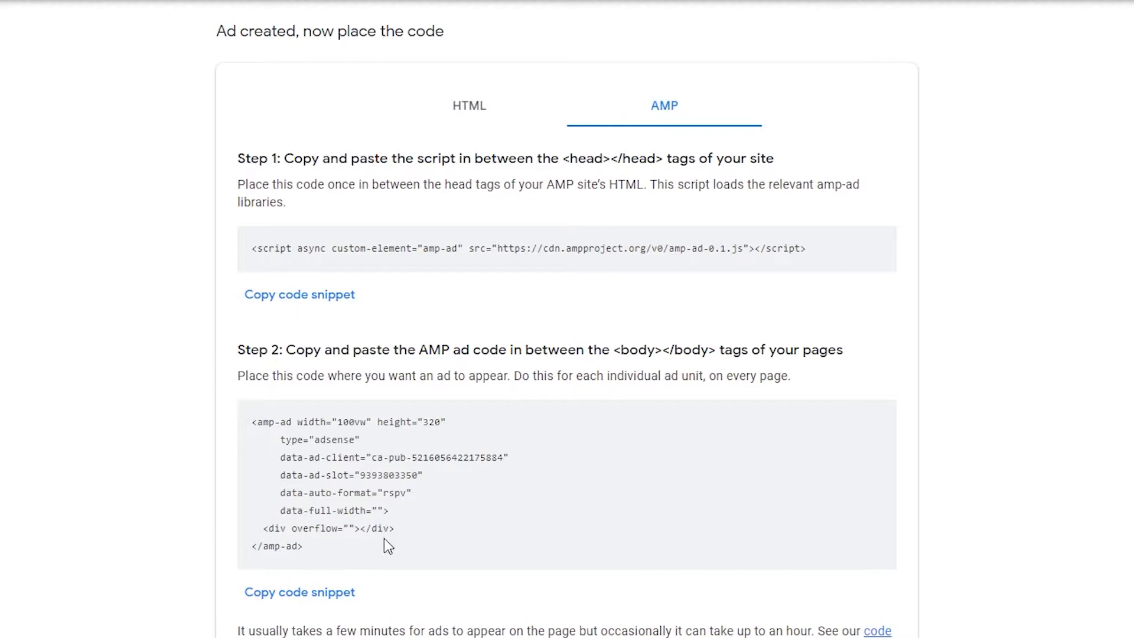
left_click(471, 122)
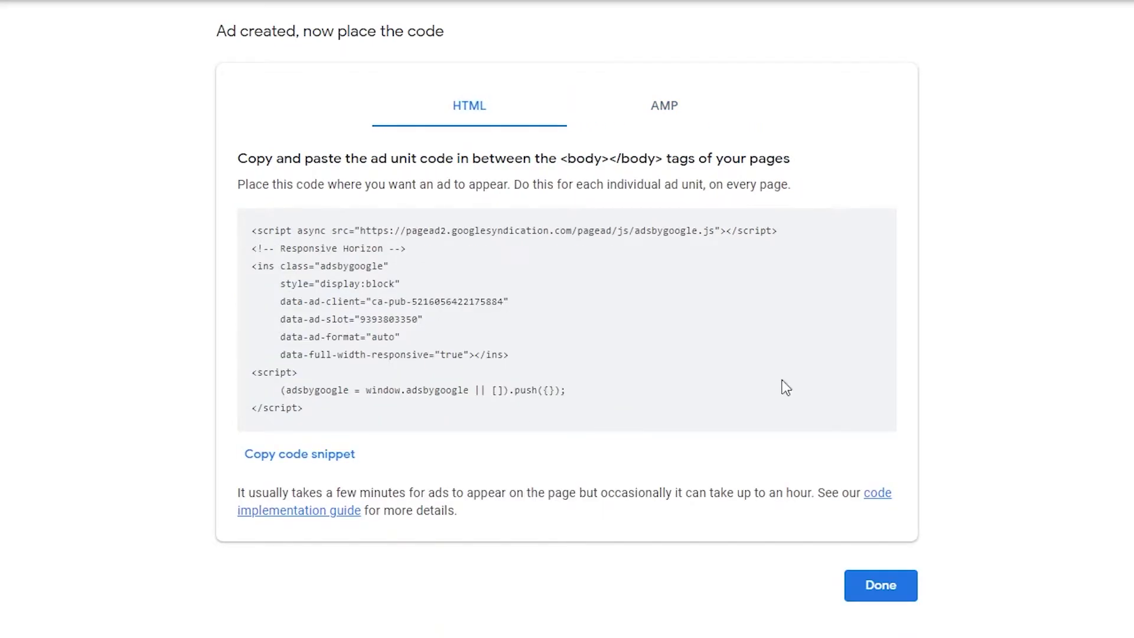
left_click(879, 596)
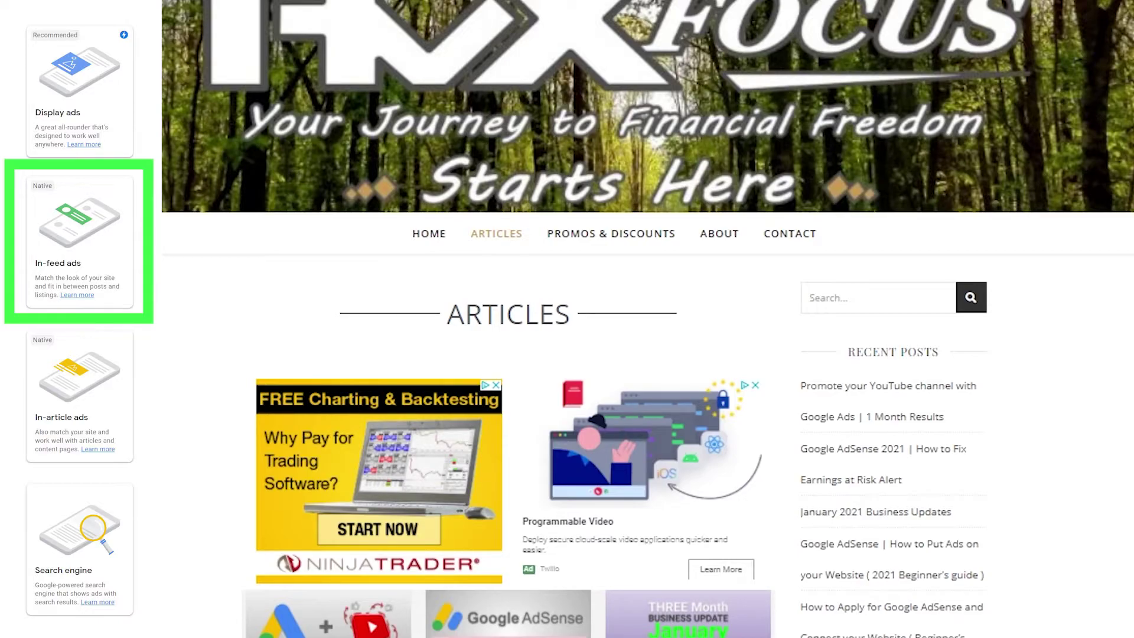
Scroll the hvxfocus.com Articles page down to the NinjaTrader and Twilio ads among the posts
scroll(347, 339, "down", 5)
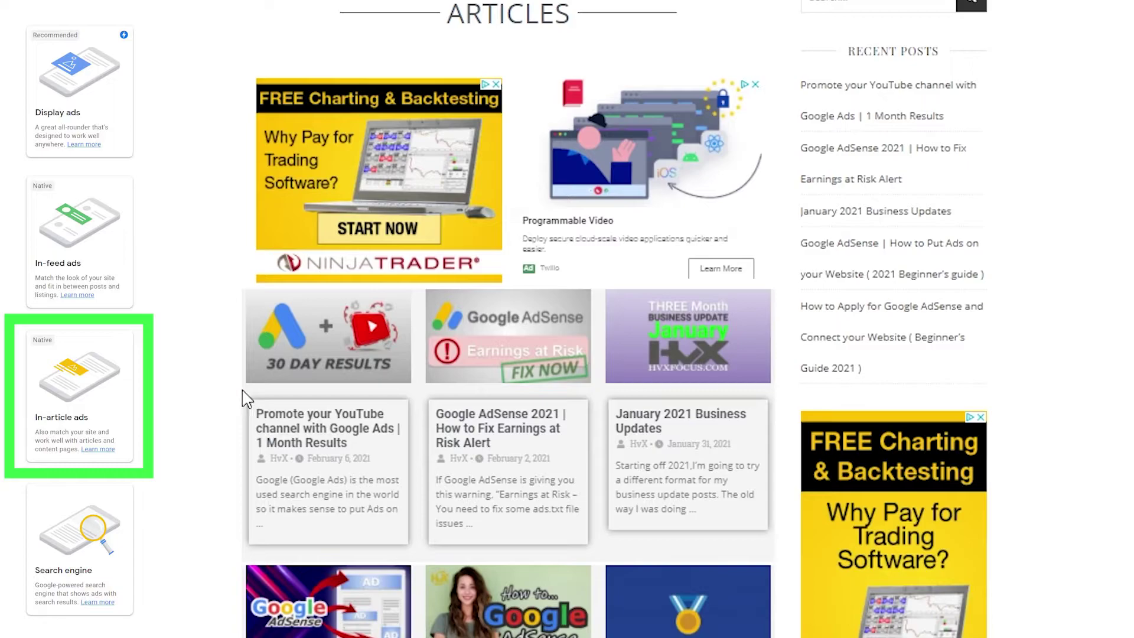
Open the 'Promote your YouTube channel' article and scroll through its in-article ads
left_click(321, 344)
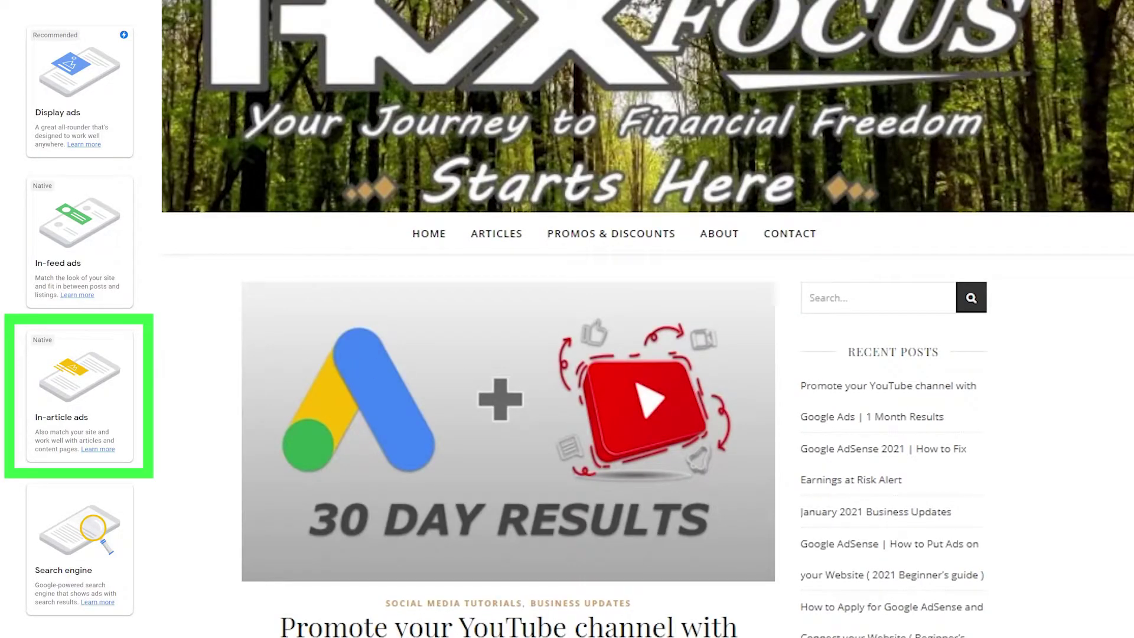
scroll(485, 424, "down", 10)
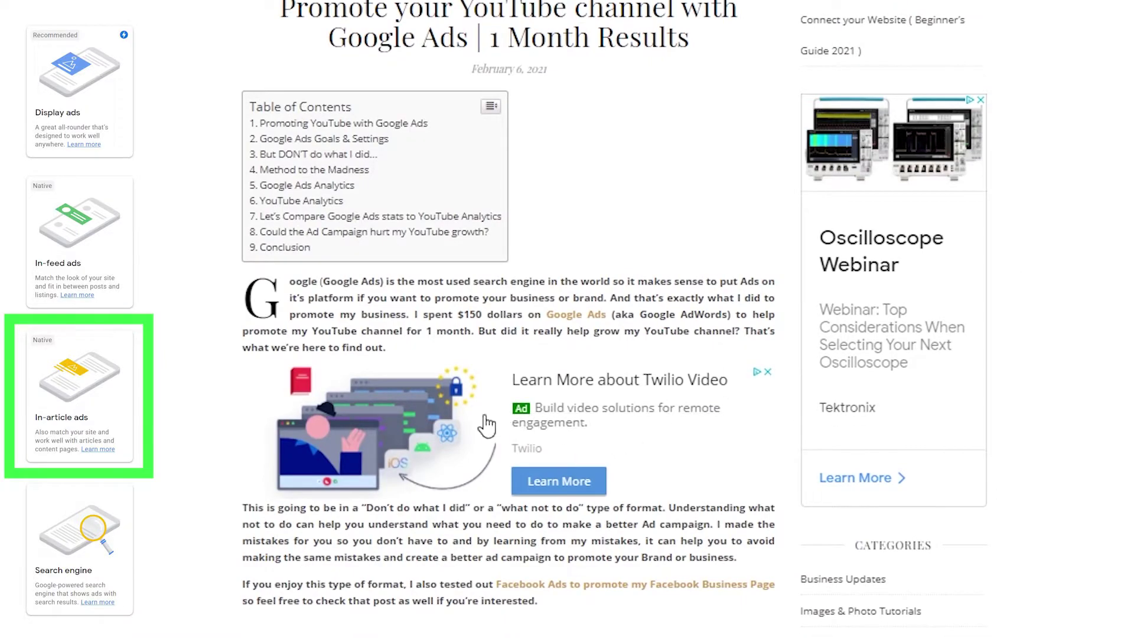
scroll(480, 477, "down", 8)
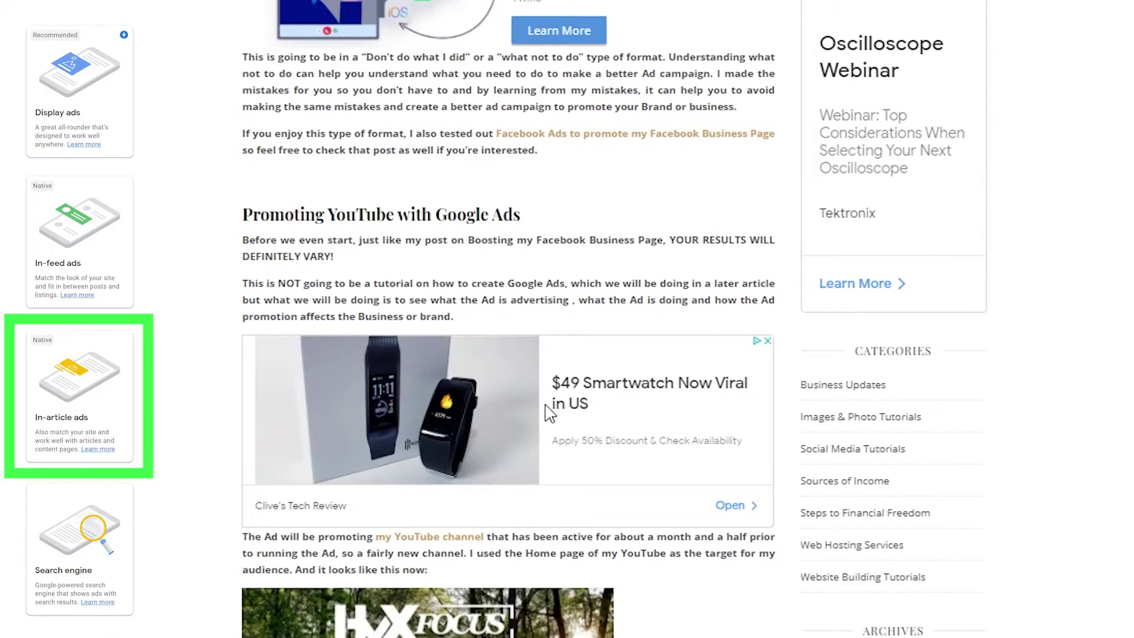
scroll(475, 564, "down", 7)
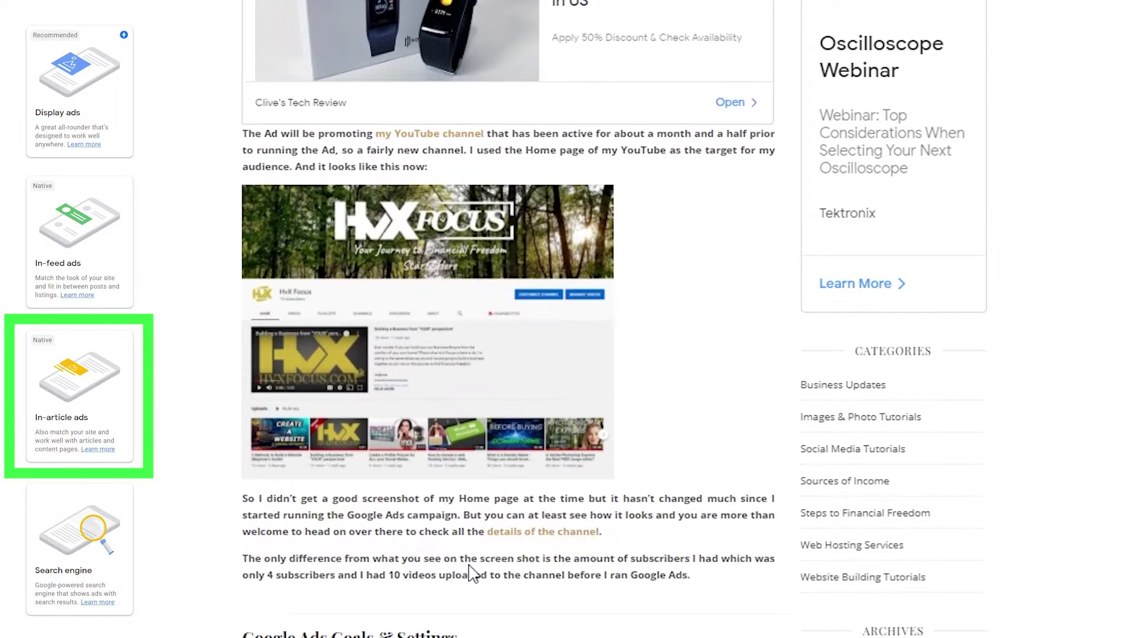
scroll(469, 566, "down", 13)
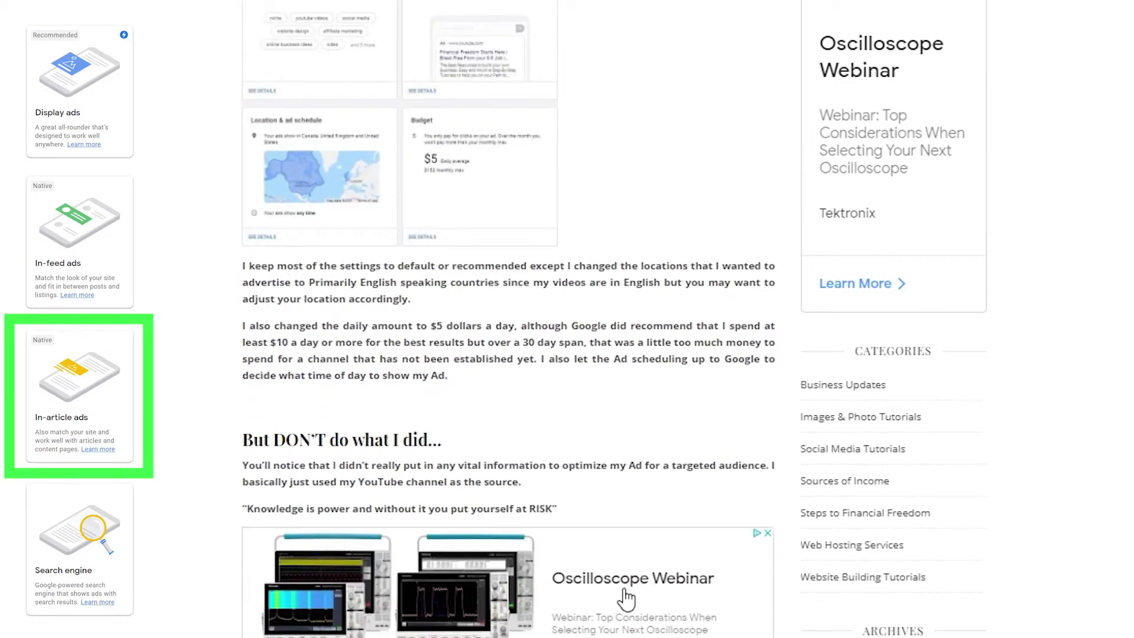
scroll(626, 600, "down", 3)
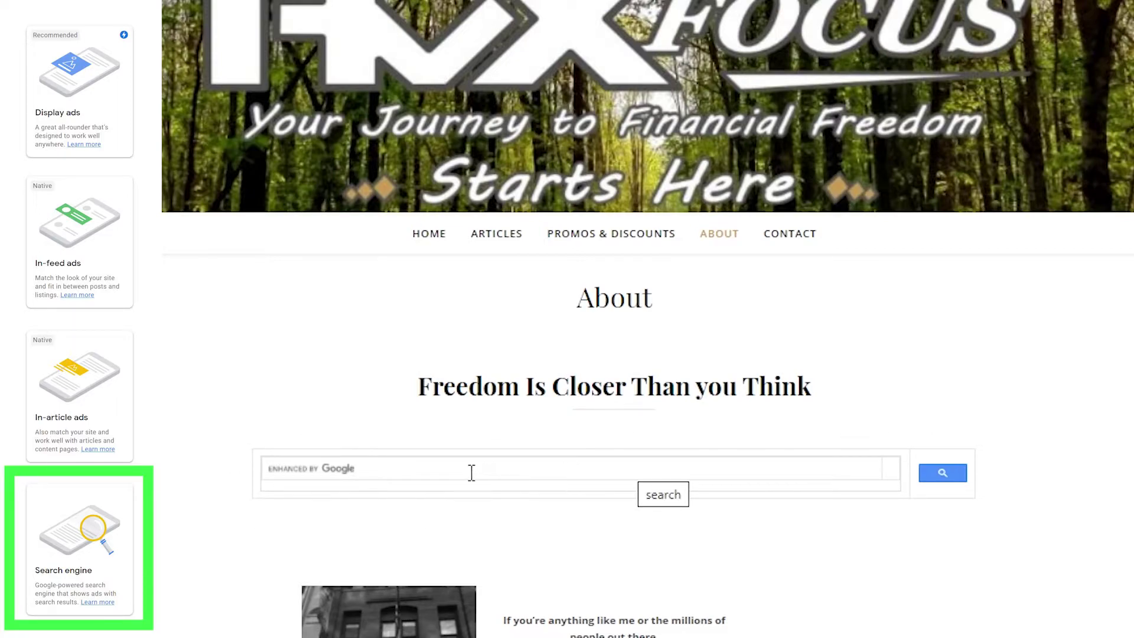
left_click(438, 471)
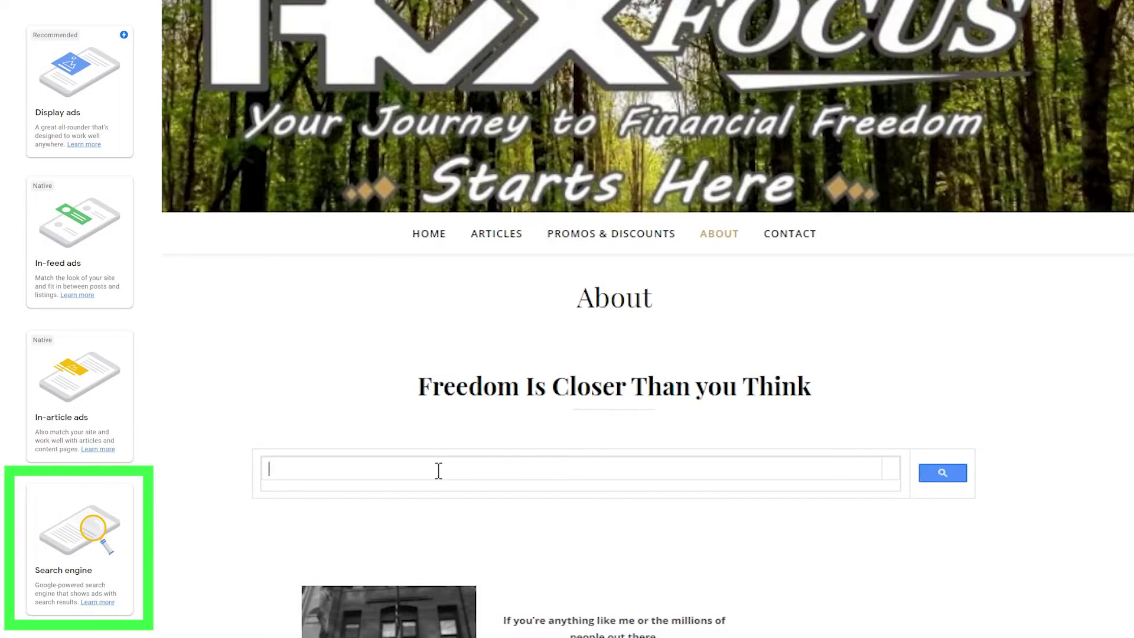
type("youtube")
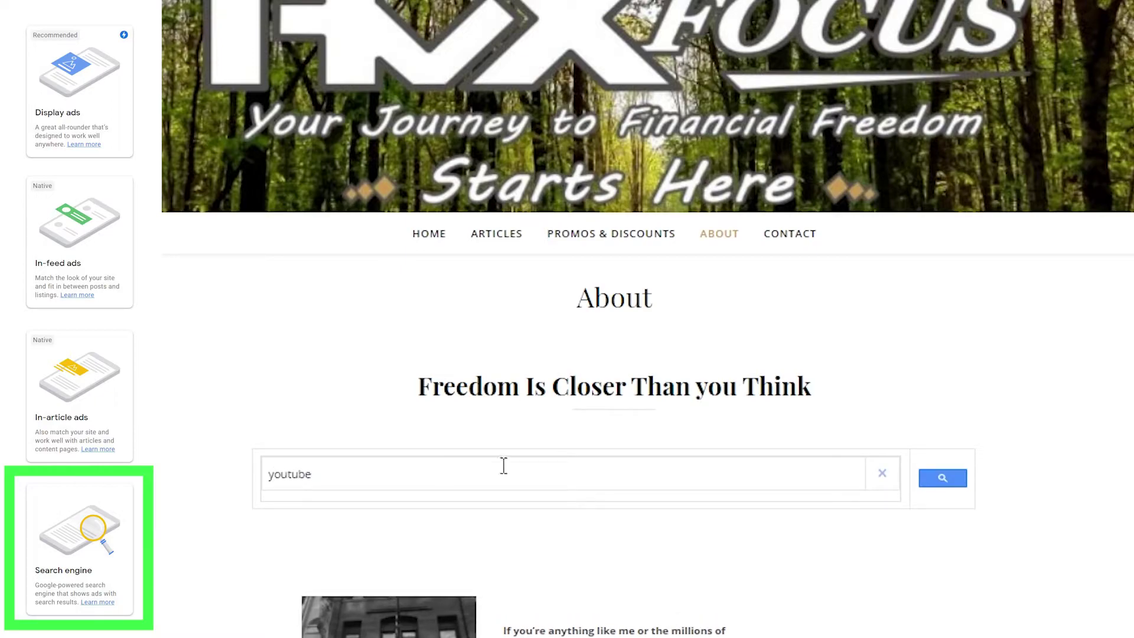
left_click(942, 478)
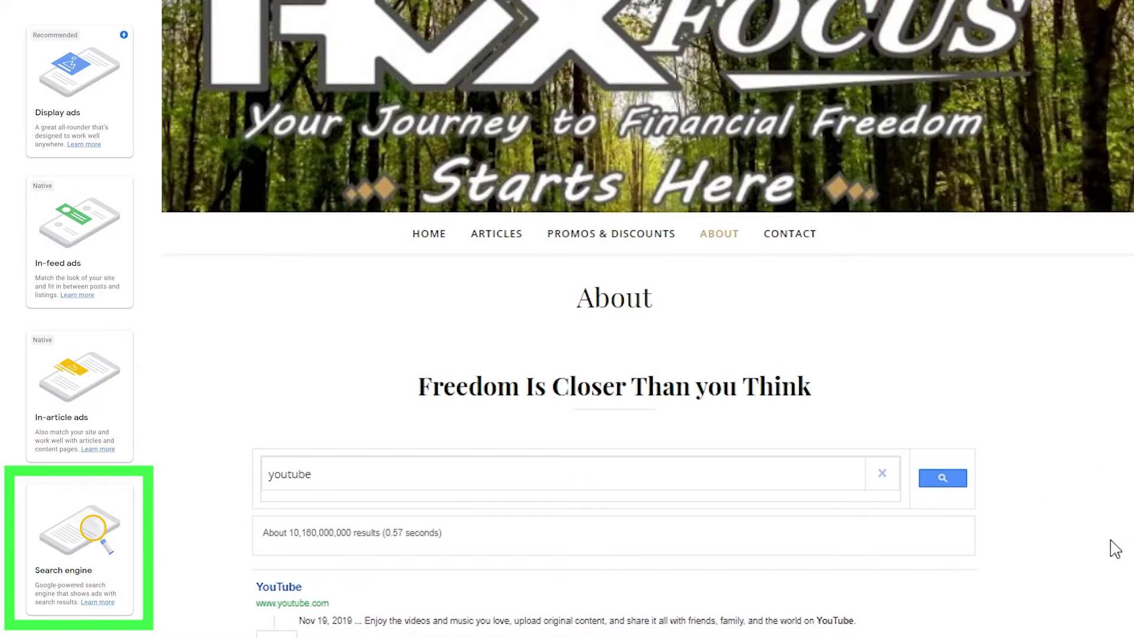
scroll(1114, 546, "down", 5)
scroll(1116, 548, "down", 5)
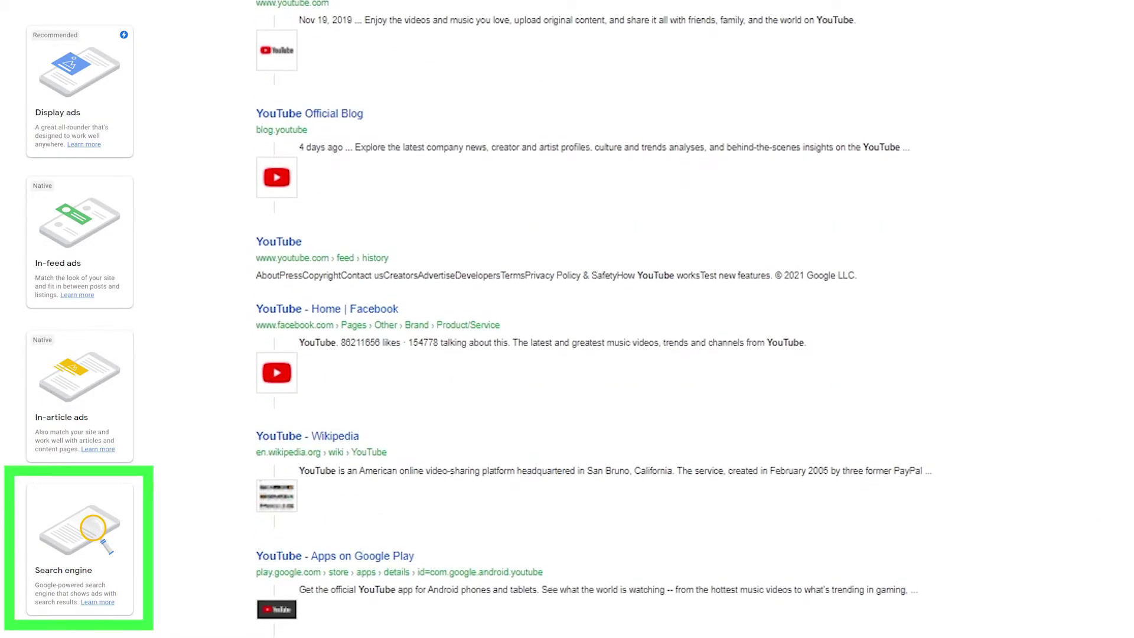
scroll(1076, 549, "down", 8)
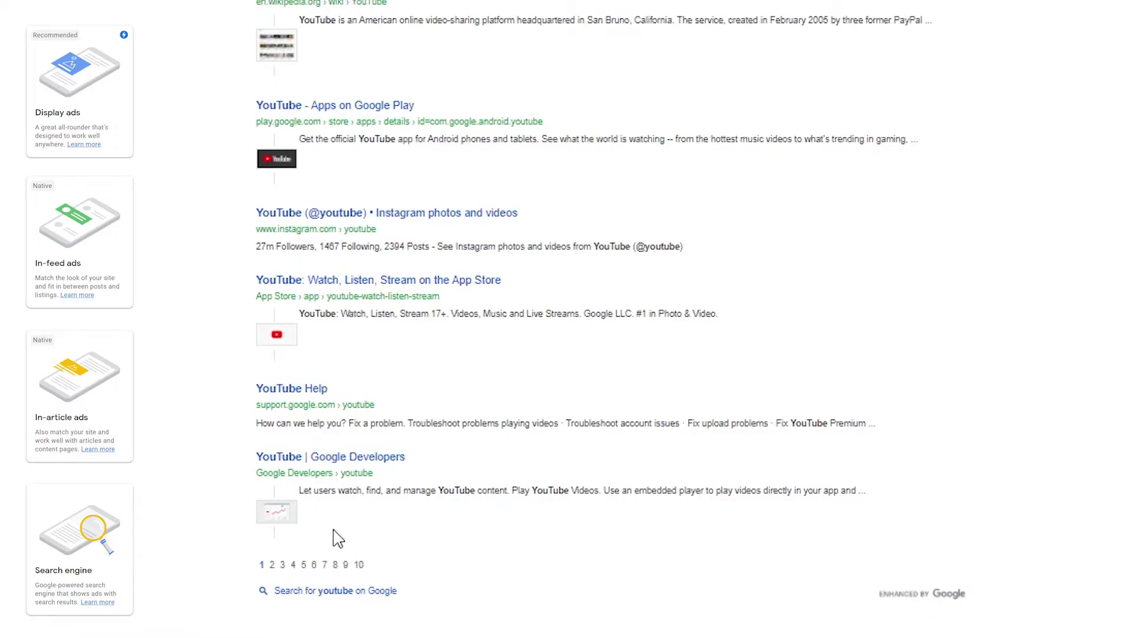
scroll(1013, 380, "up", 10)
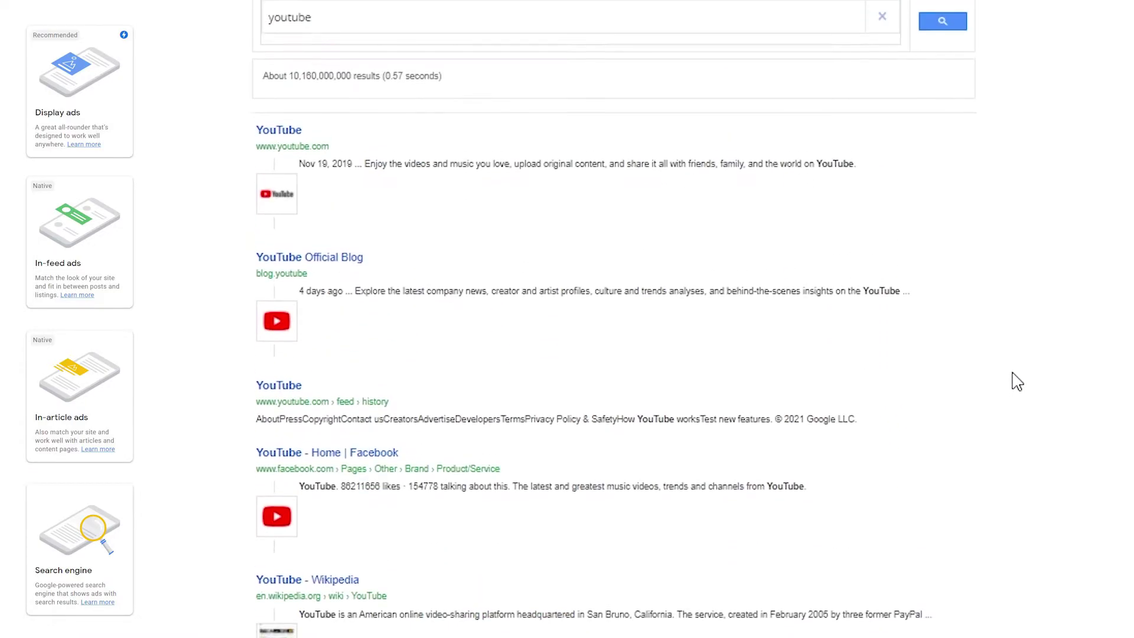
scroll(1016, 380, "up", 5)
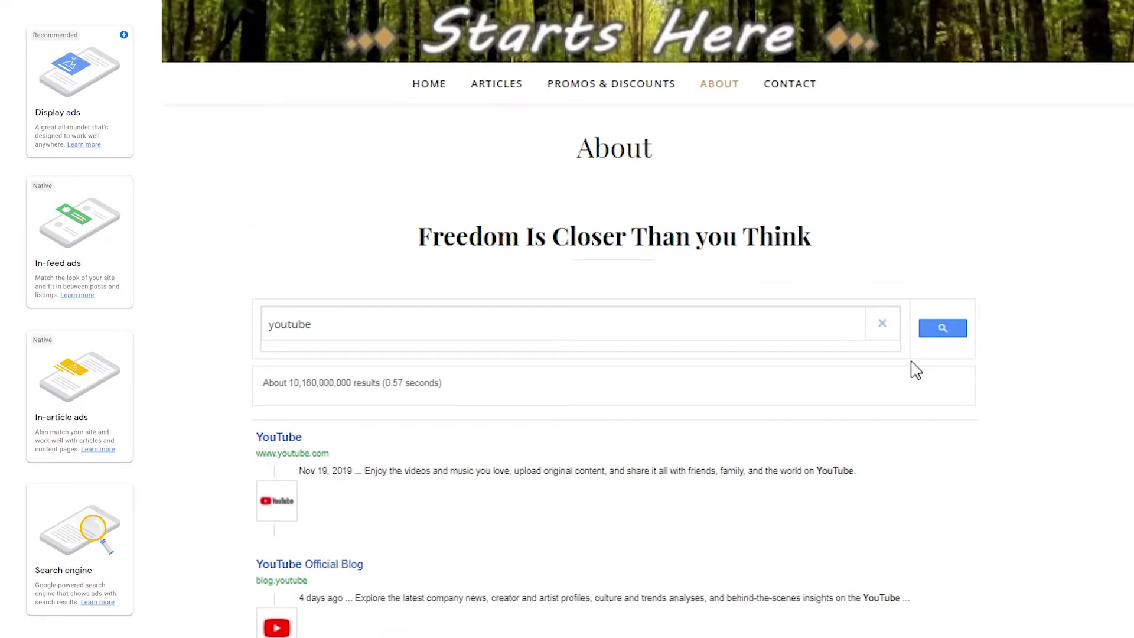
left_click(882, 324)
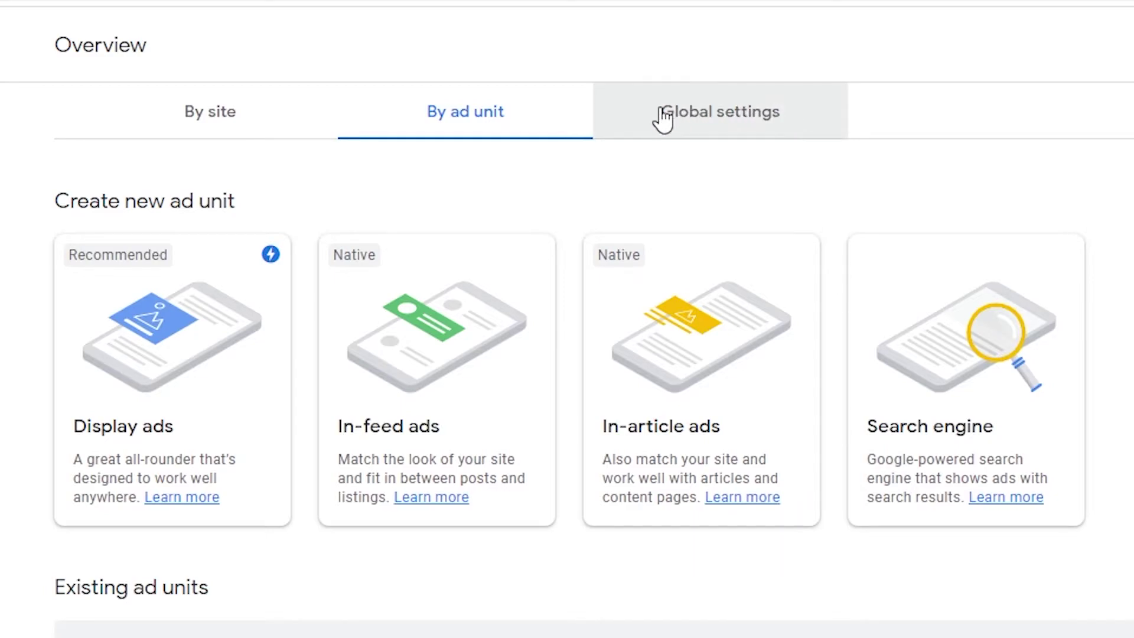
Open AdSense's Global settings for ad sizes and types across all sites
left_click(731, 124)
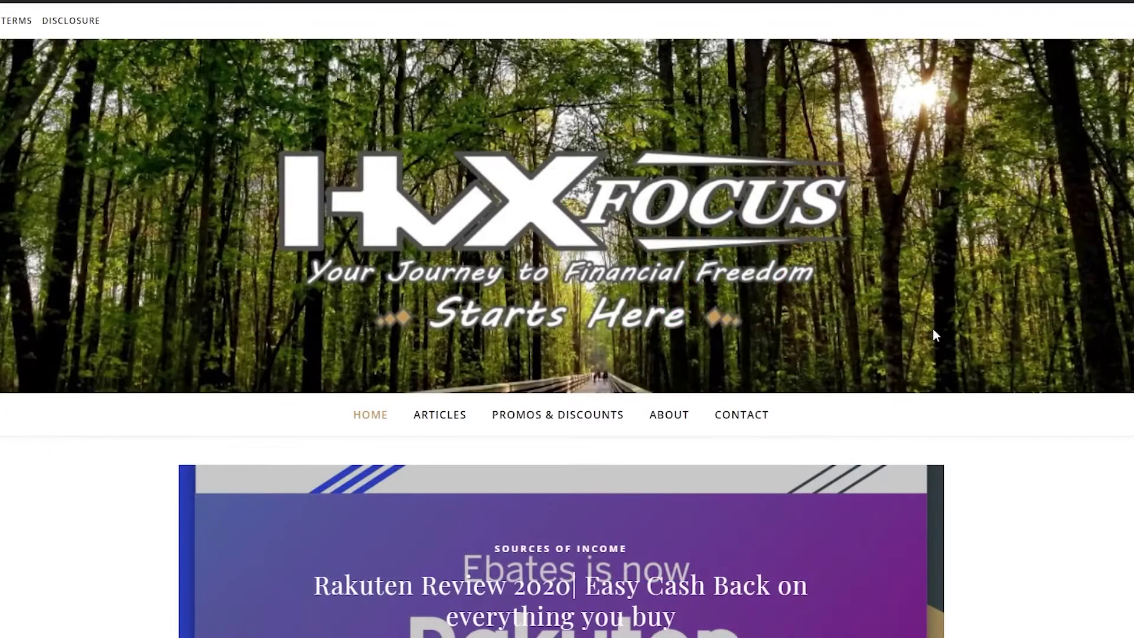
Scroll down the hvxfocus.com homepage to check its video ads, then head back to AdSense's By site view
scroll(789, 339, "down", 9)
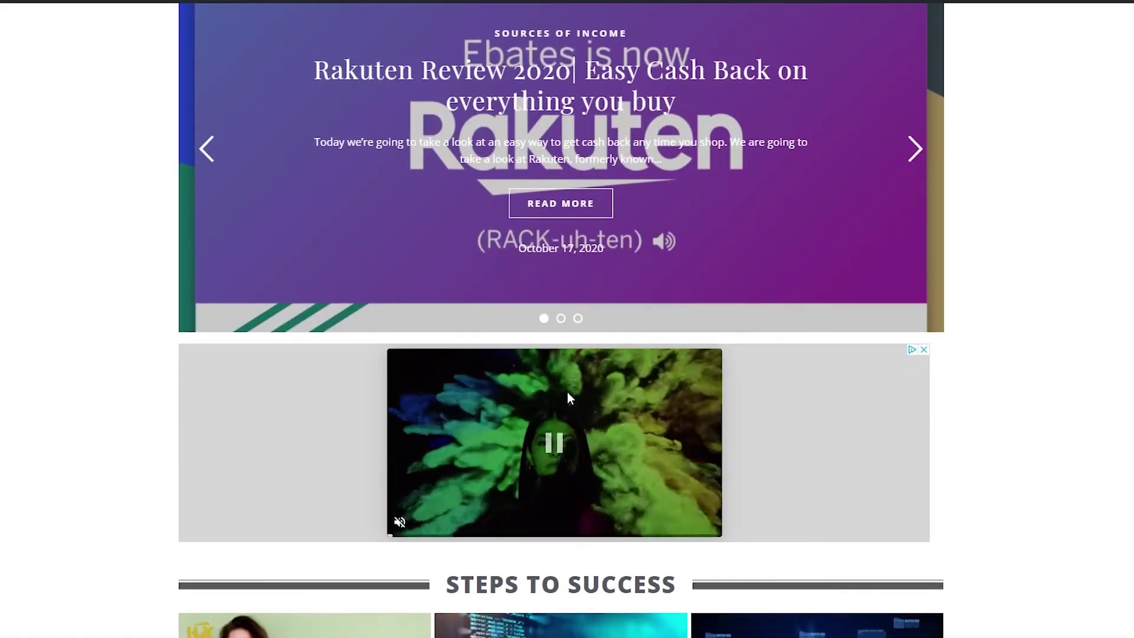
scroll(983, 455, "down", 14)
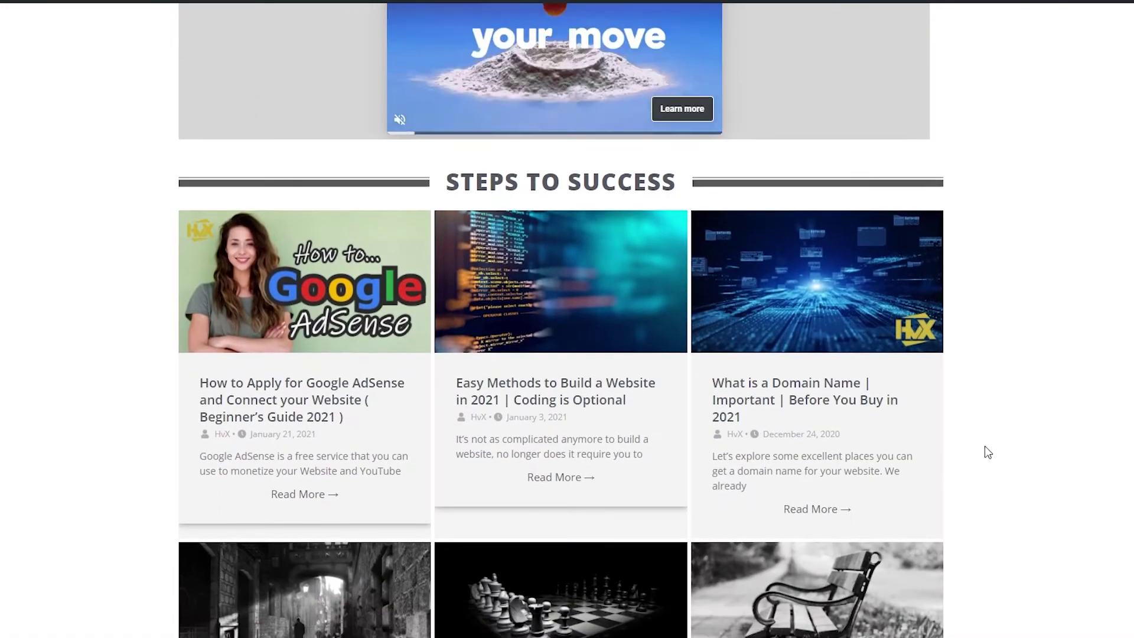
scroll(985, 447, "down", 8)
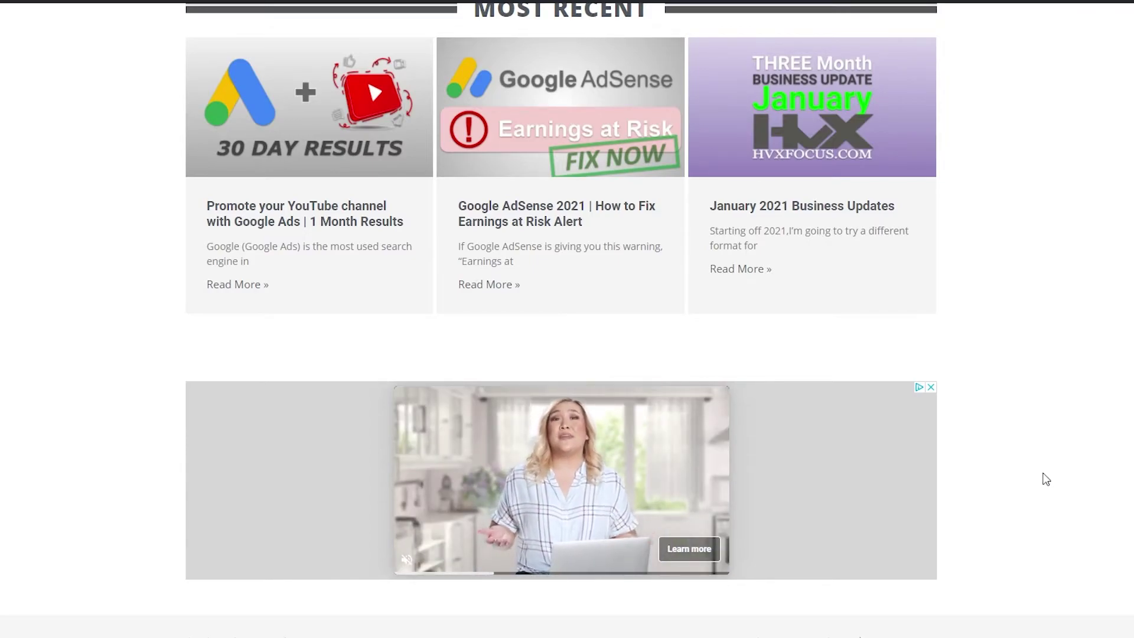
mouse_move(601, 480)
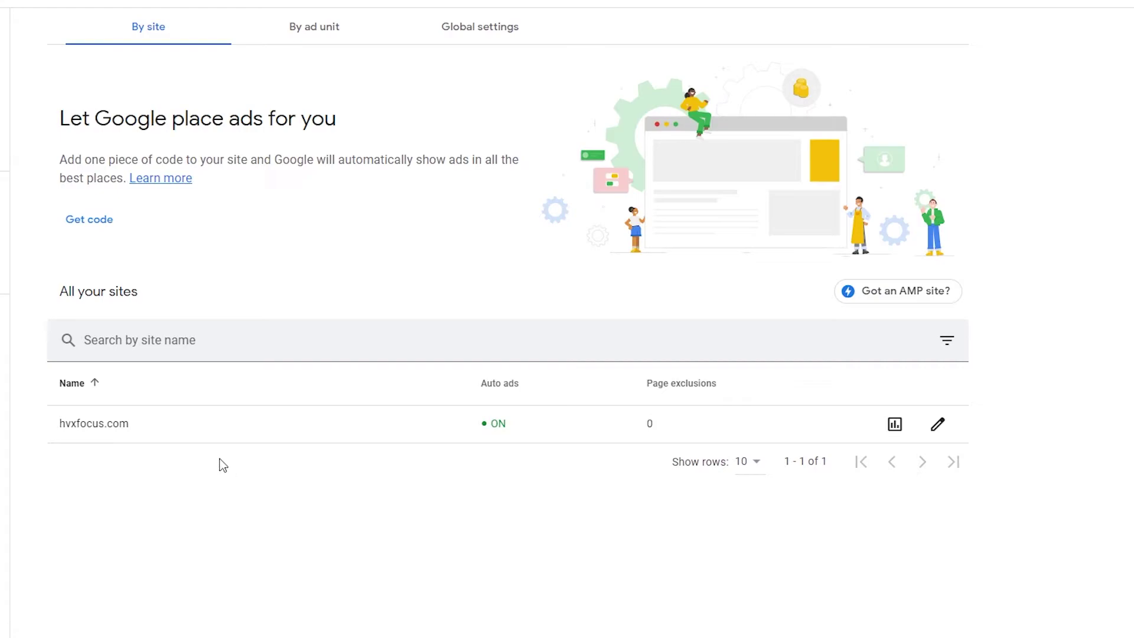
Open hvxfocus.com's Auto ads settings and its page exclusions, leaving the exclusions unchanged
left_click(937, 430)
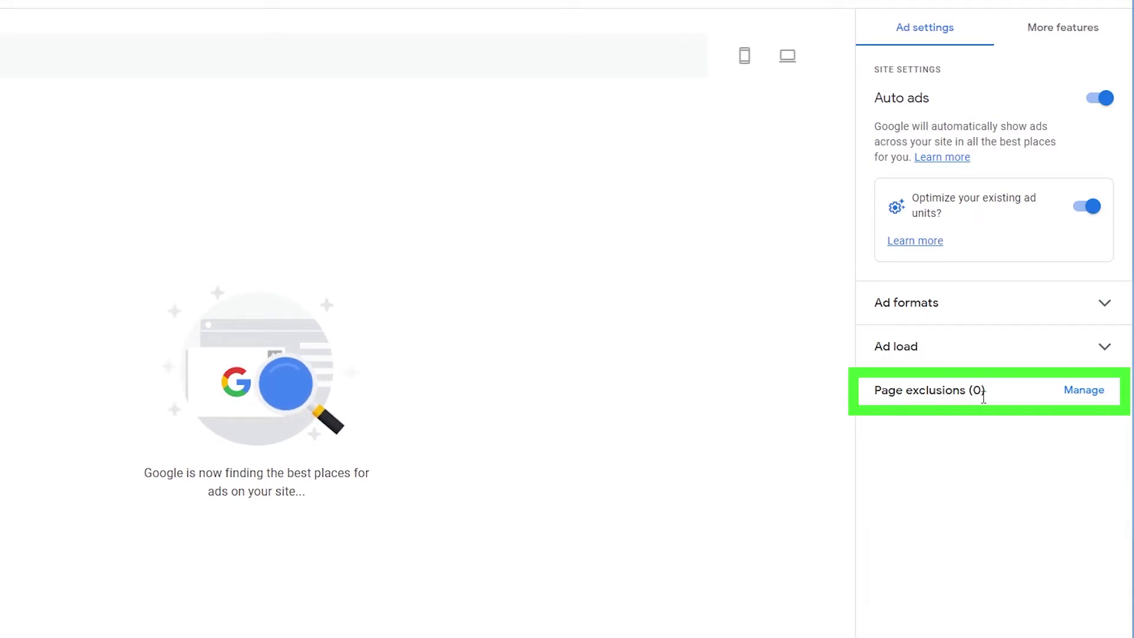
left_click(1084, 392)
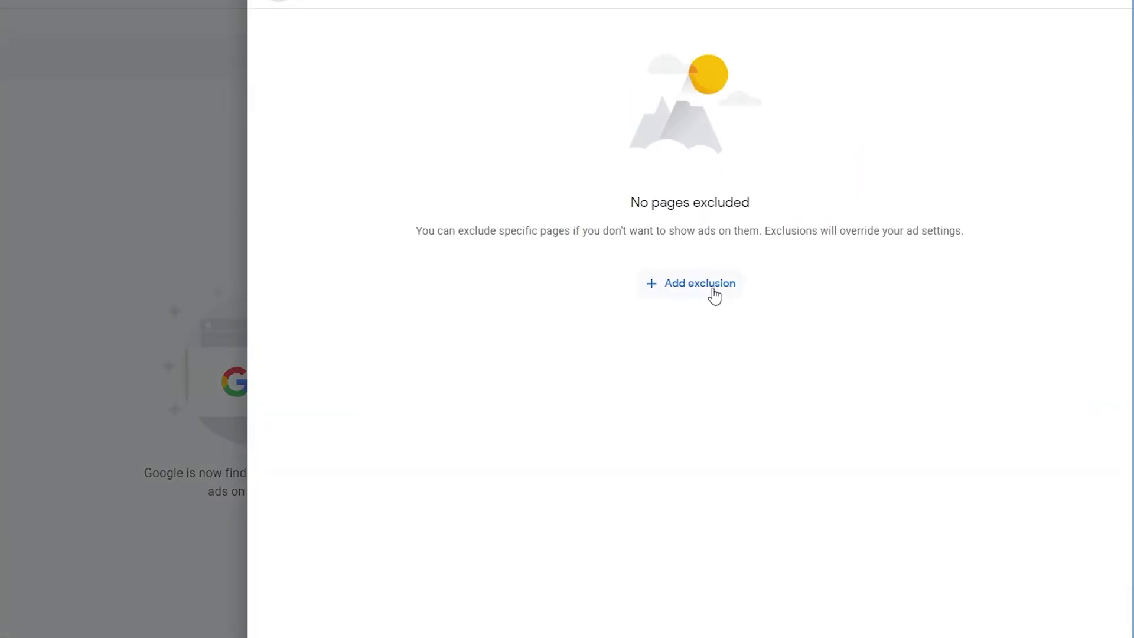
left_click(709, 284)
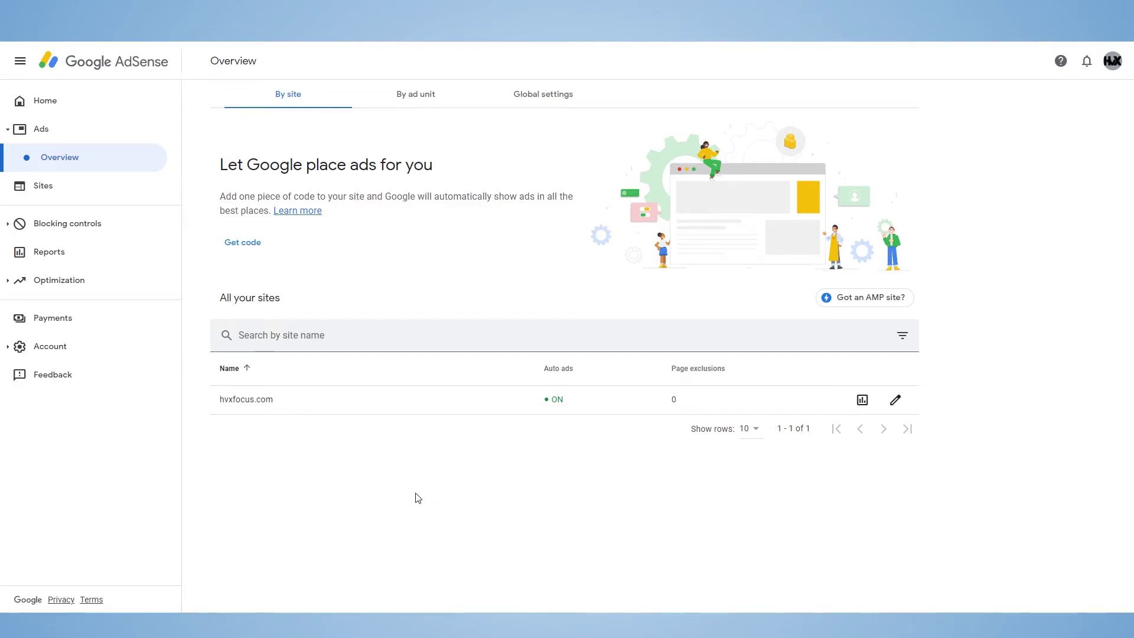
Under By ad unit, get the Responsive Horizon unit's code and copy the snippet to the clipboard
left_click(423, 98)
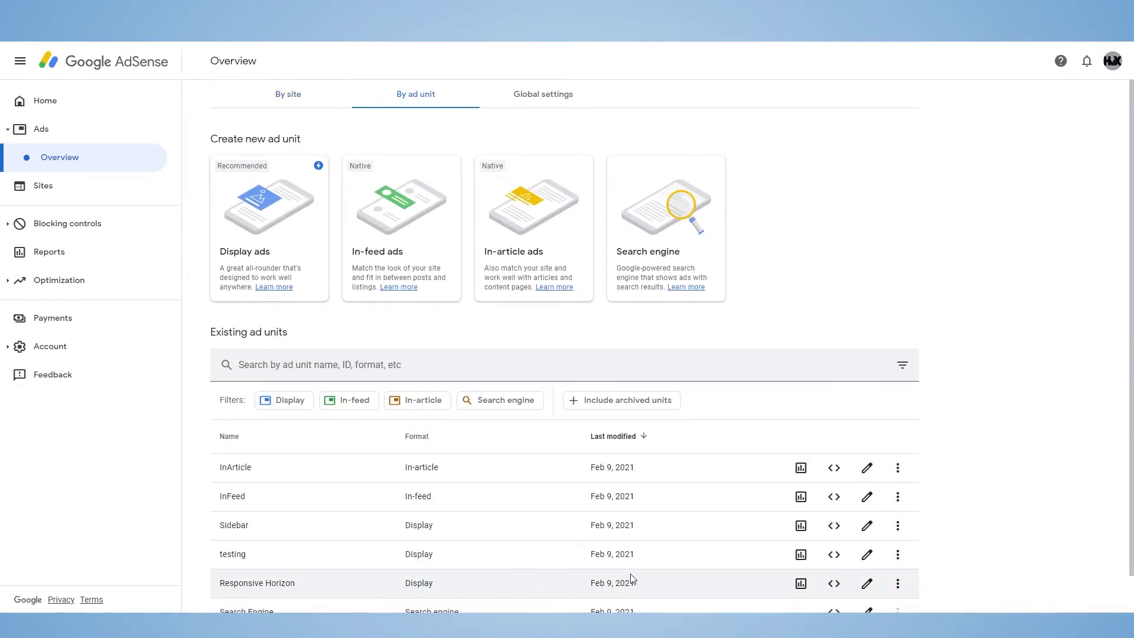
scroll(838, 585, "down", 1)
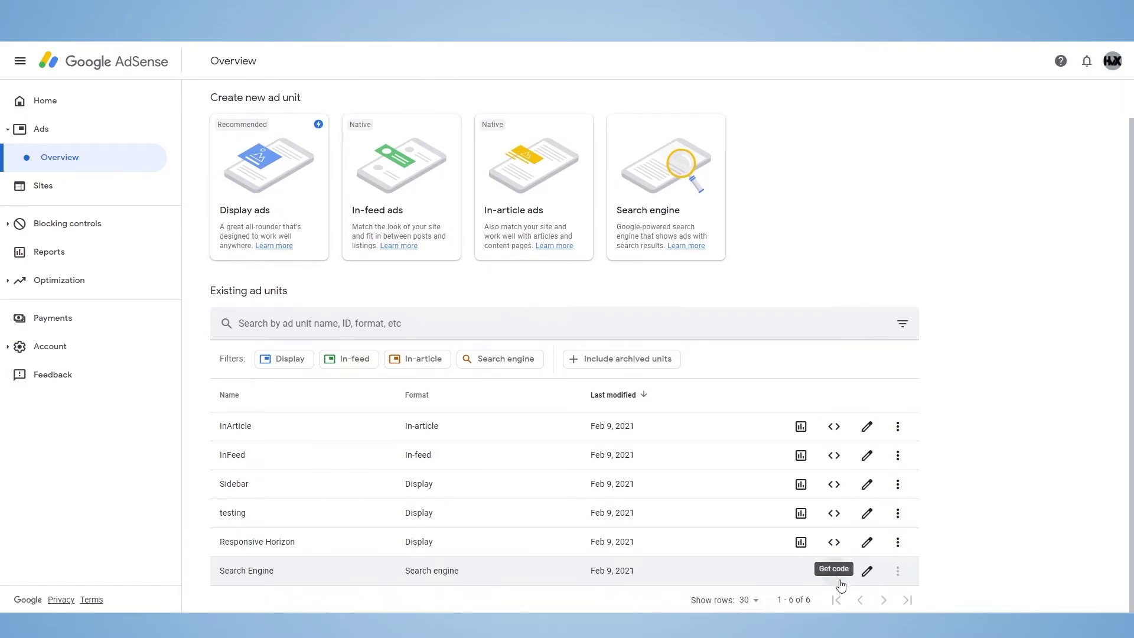
left_click(834, 542)
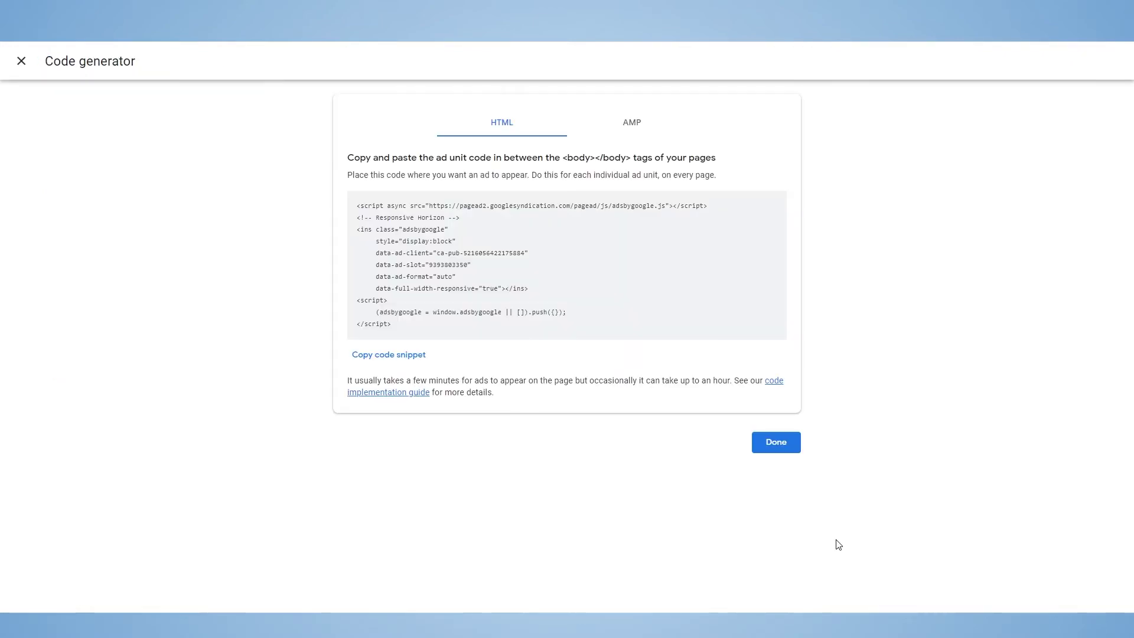
left_click_drag(353, 204, 547, 324)
right_click(427, 244)
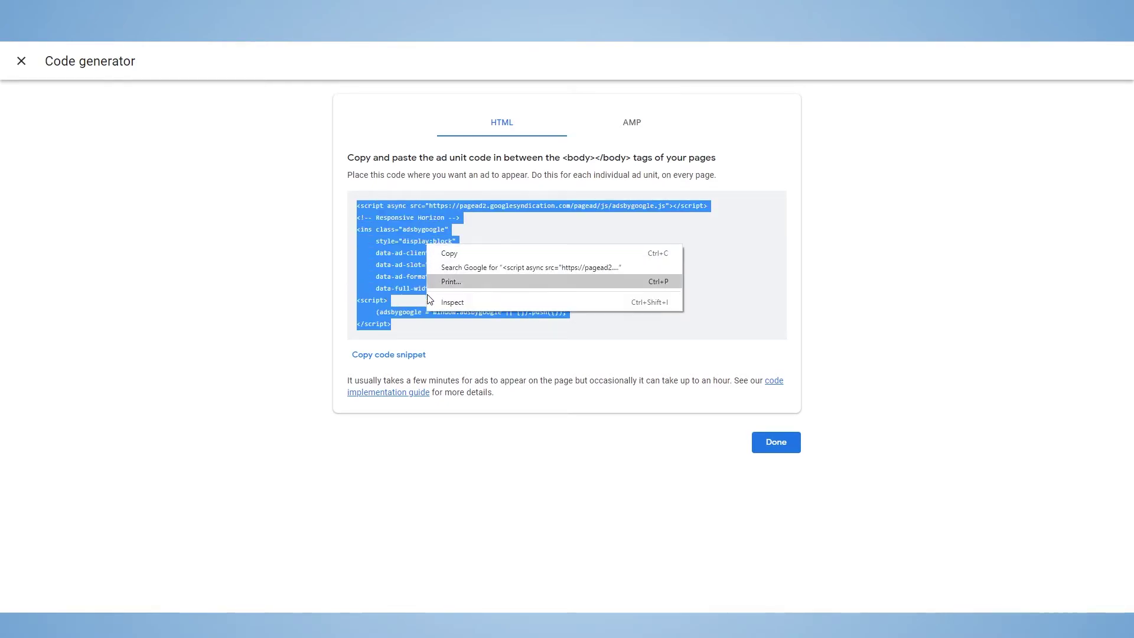
left_click(418, 322)
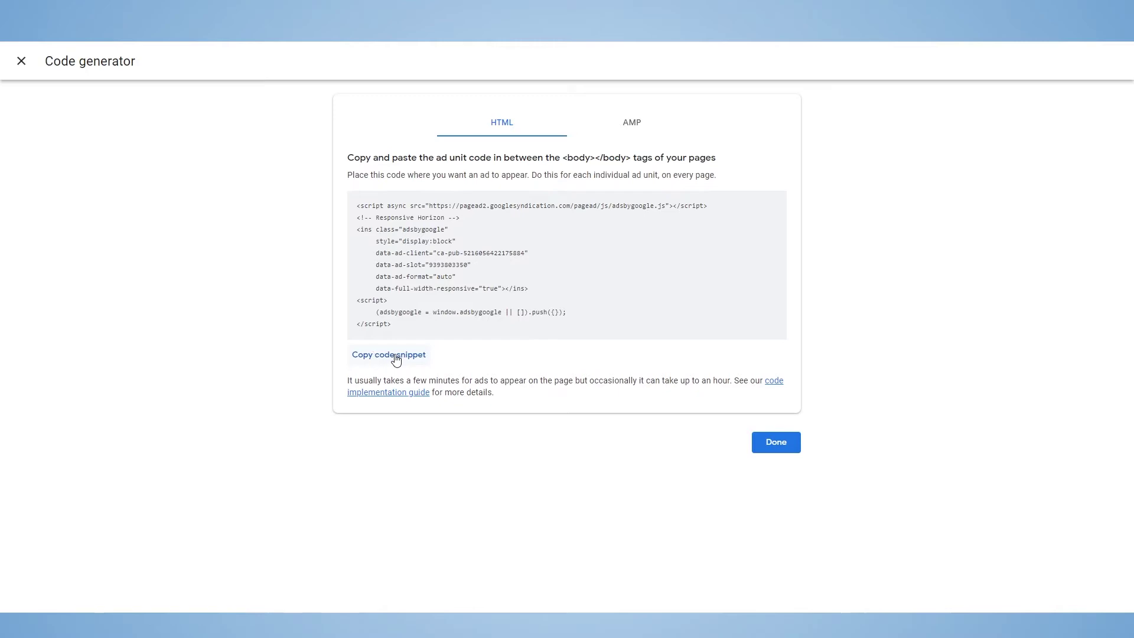
left_click(404, 359)
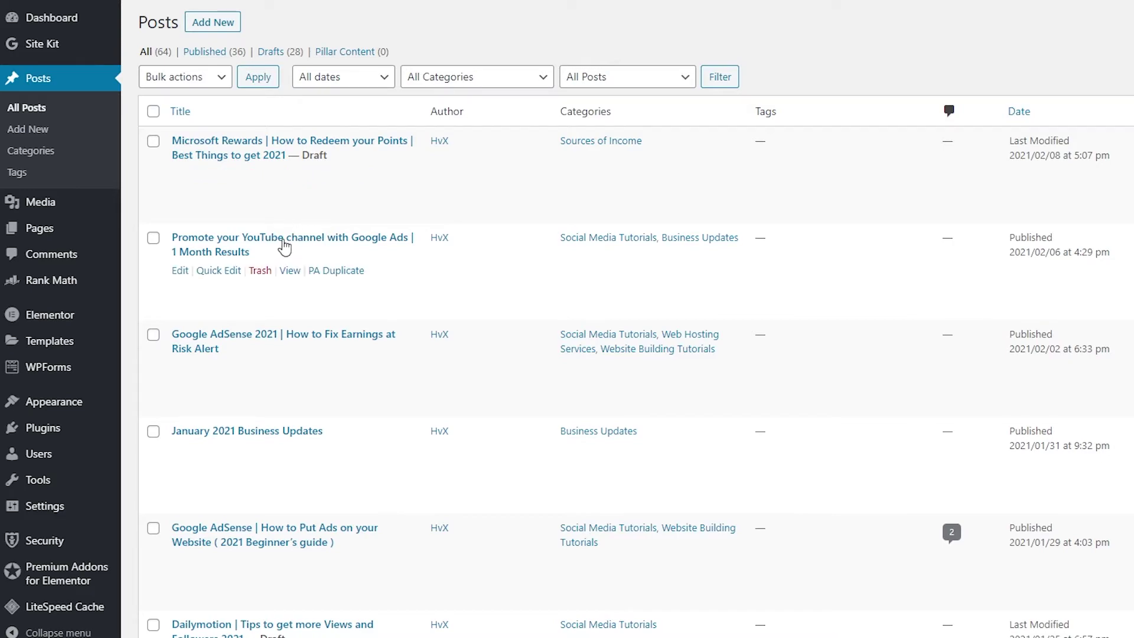
Open the YouTube Google Ads post and insert a Custom HTML block between the first two paragraphs
left_click(284, 245)
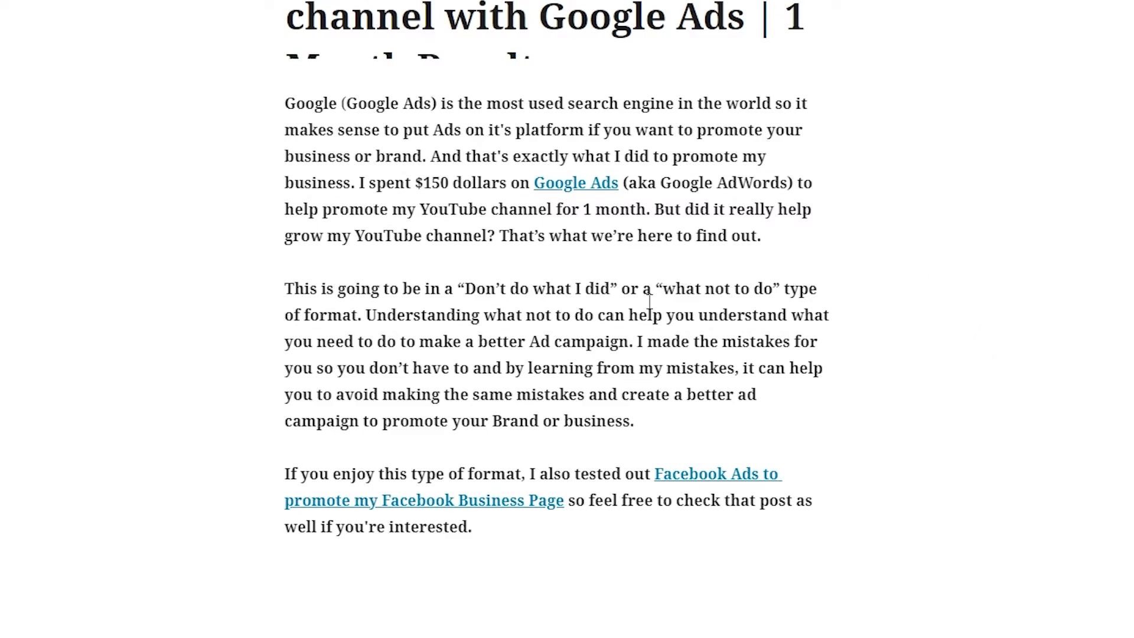
mouse_move(558, 267)
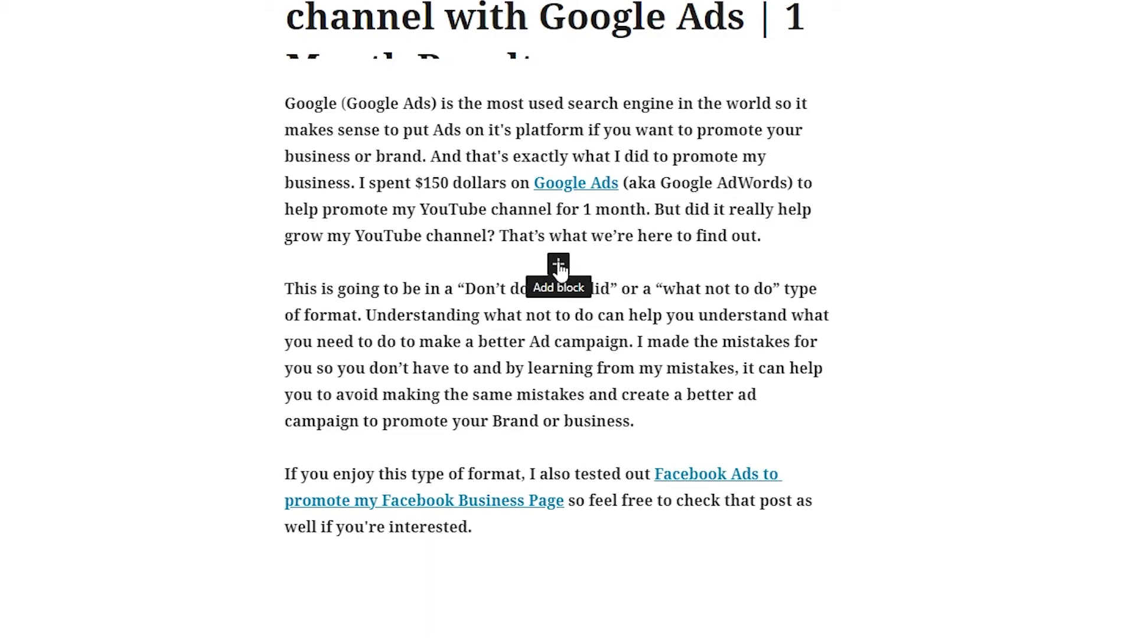
left_click(558, 266)
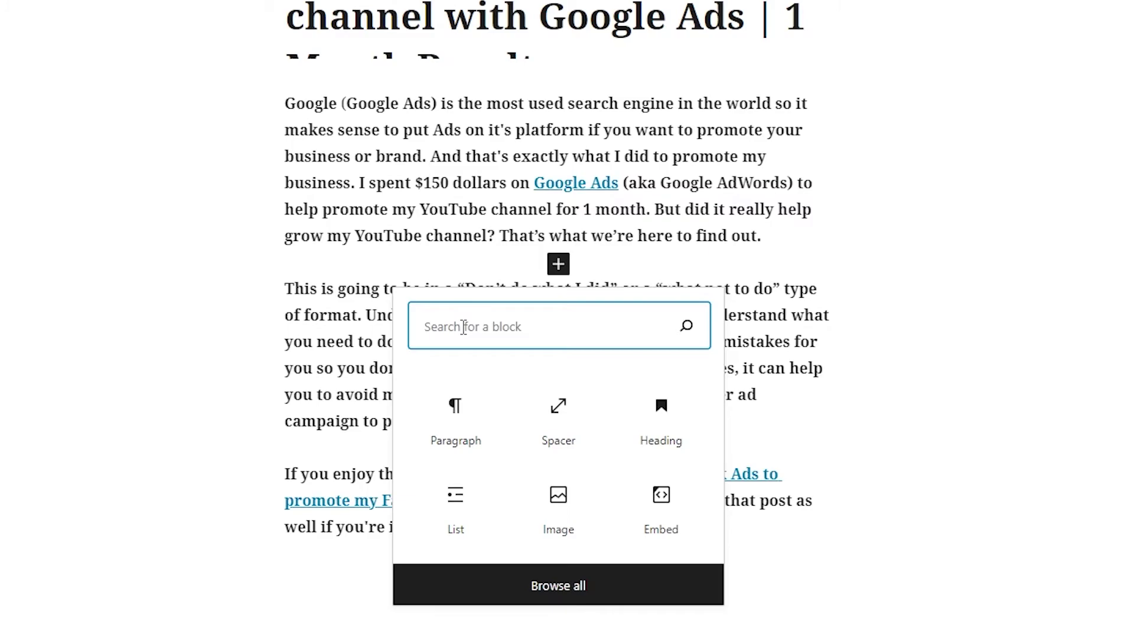
type("hmtl")
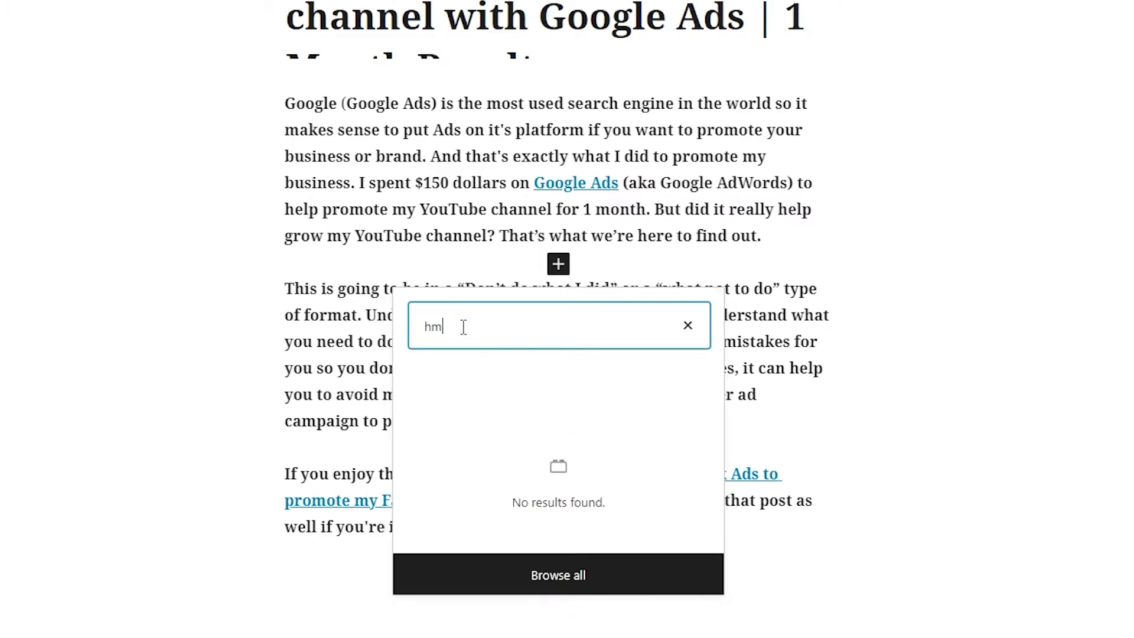
key("BackSpace")
key("BackSpace")
key("BackSpace")
type("tml")
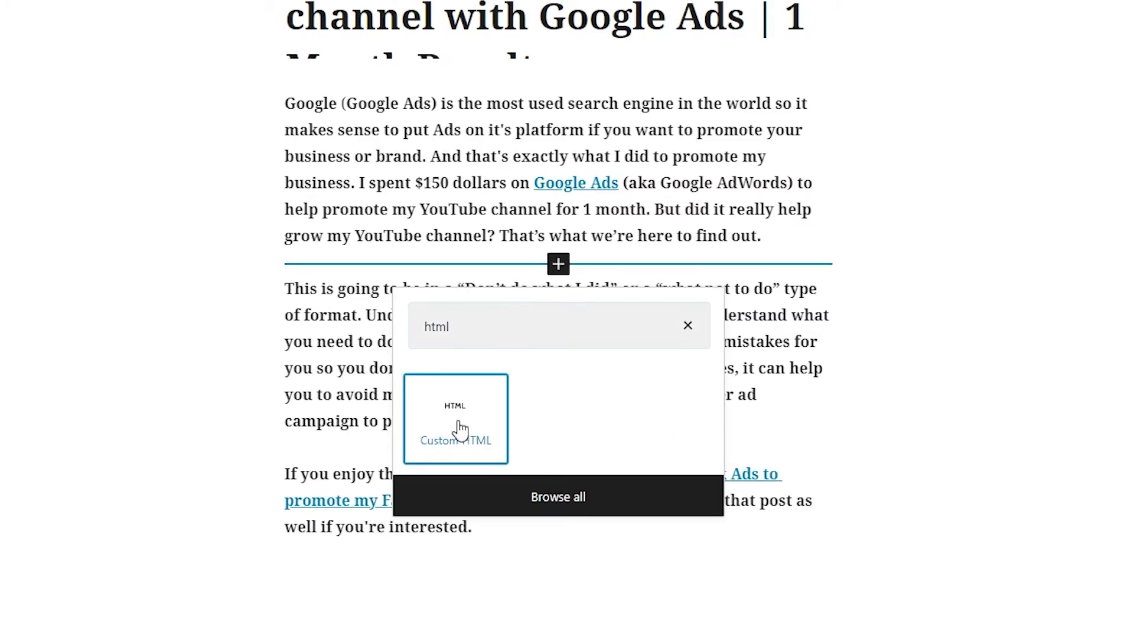
left_click(458, 429)
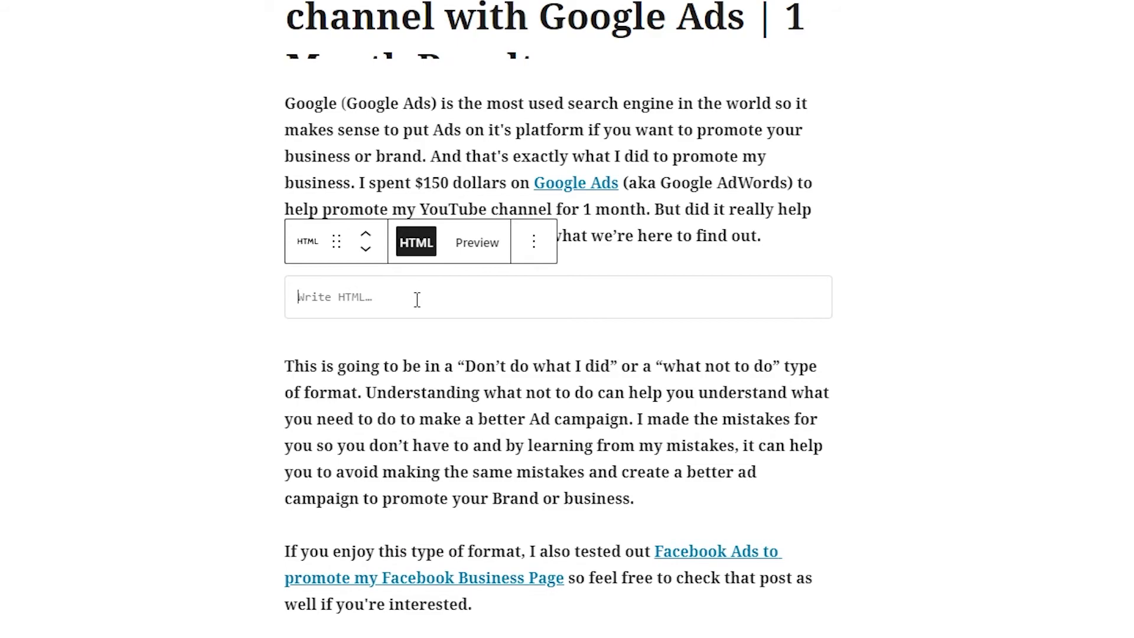
Paste the AdSense ad code into the Custom HTML block and preview it
right_click(417, 299)
left_click(491, 33)
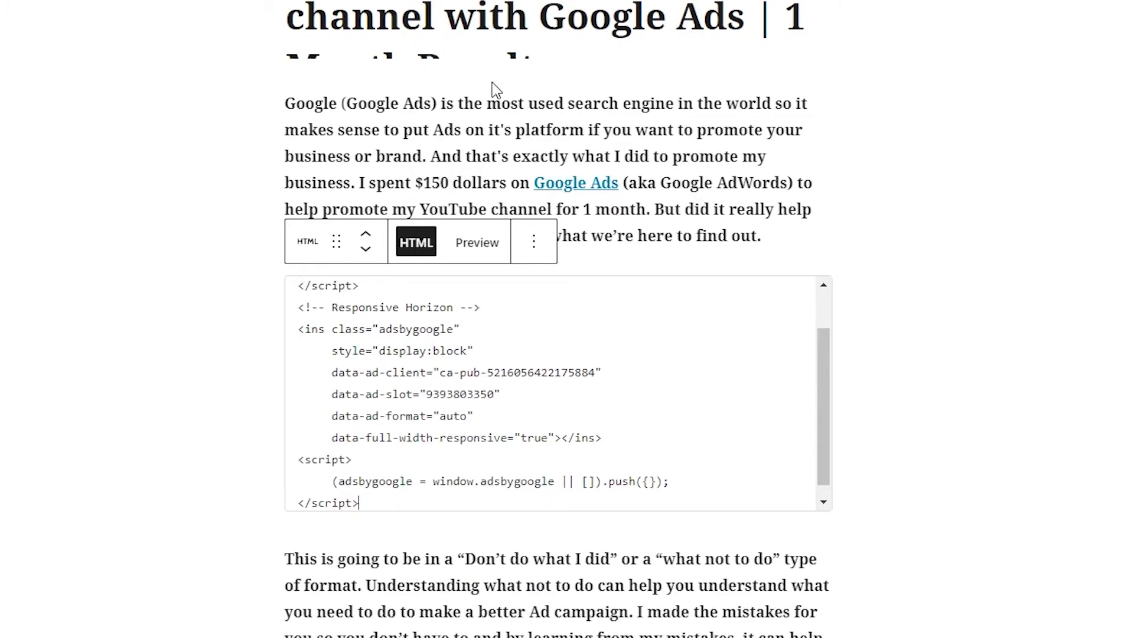
left_click(478, 244)
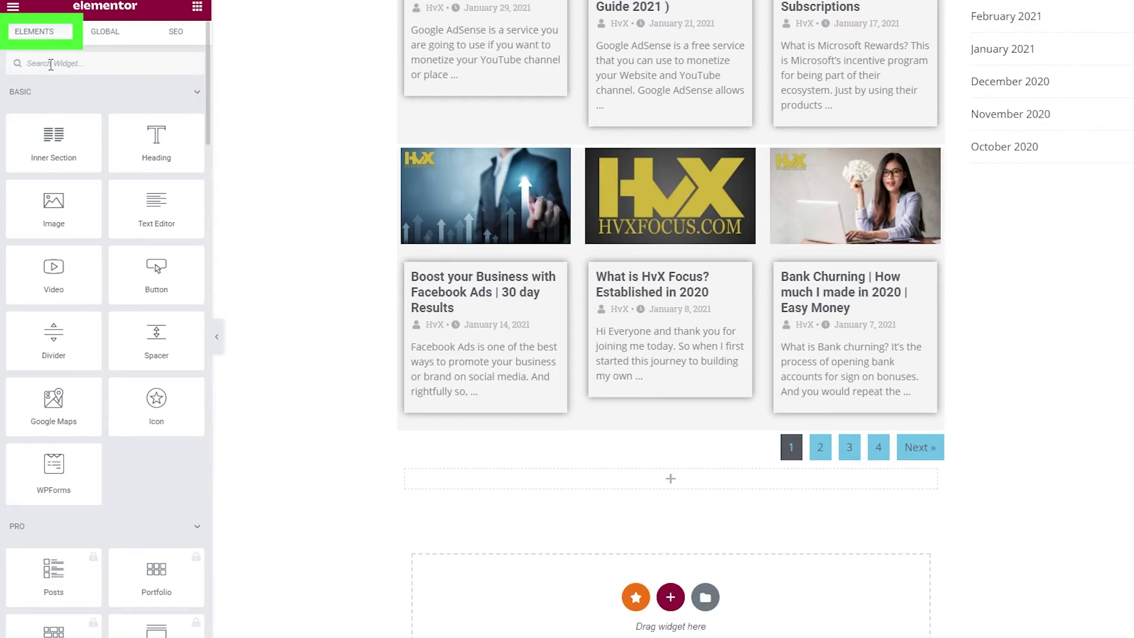
Drop an Elementor HTML widget below the post grid's pagination and paste the AdSense code into it
type("html")
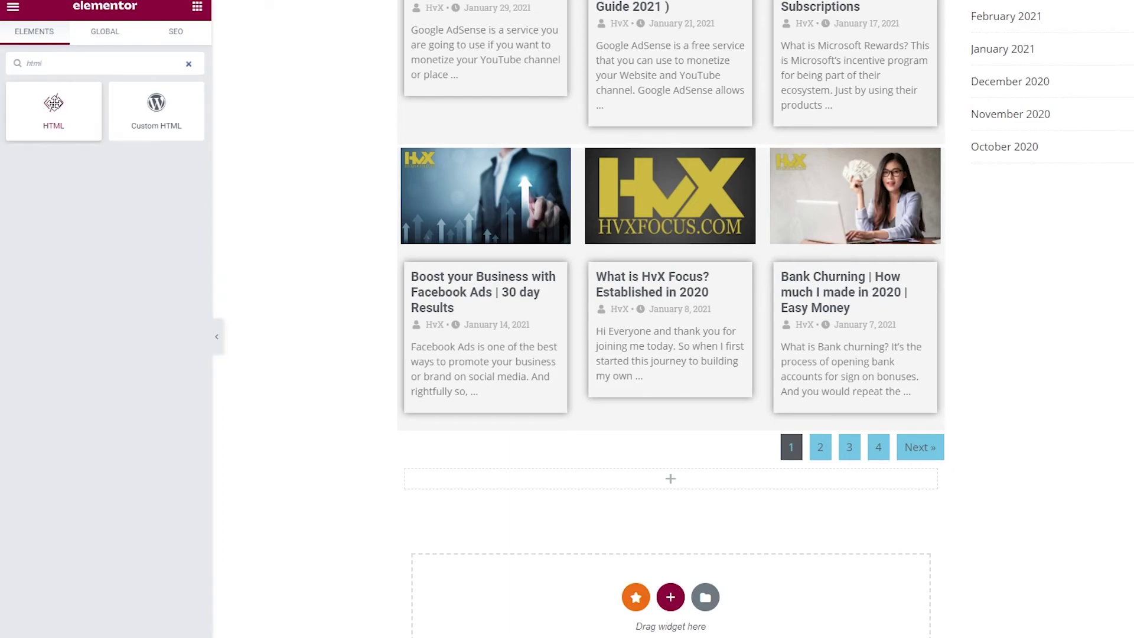
left_click_drag(53, 106, 625, 477)
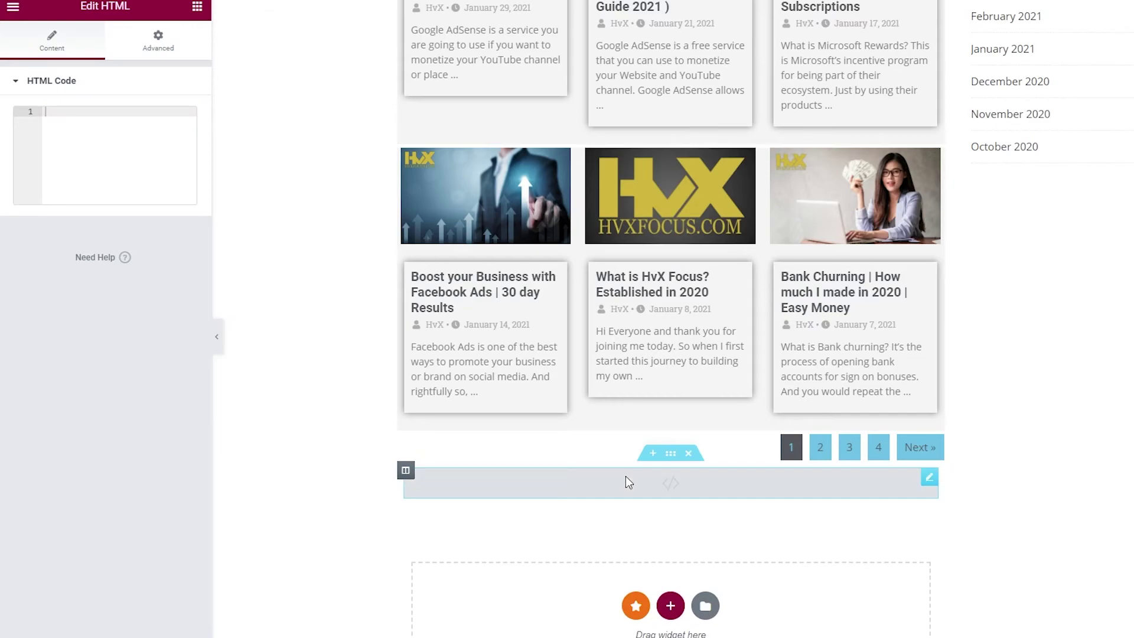
right_click(79, 116)
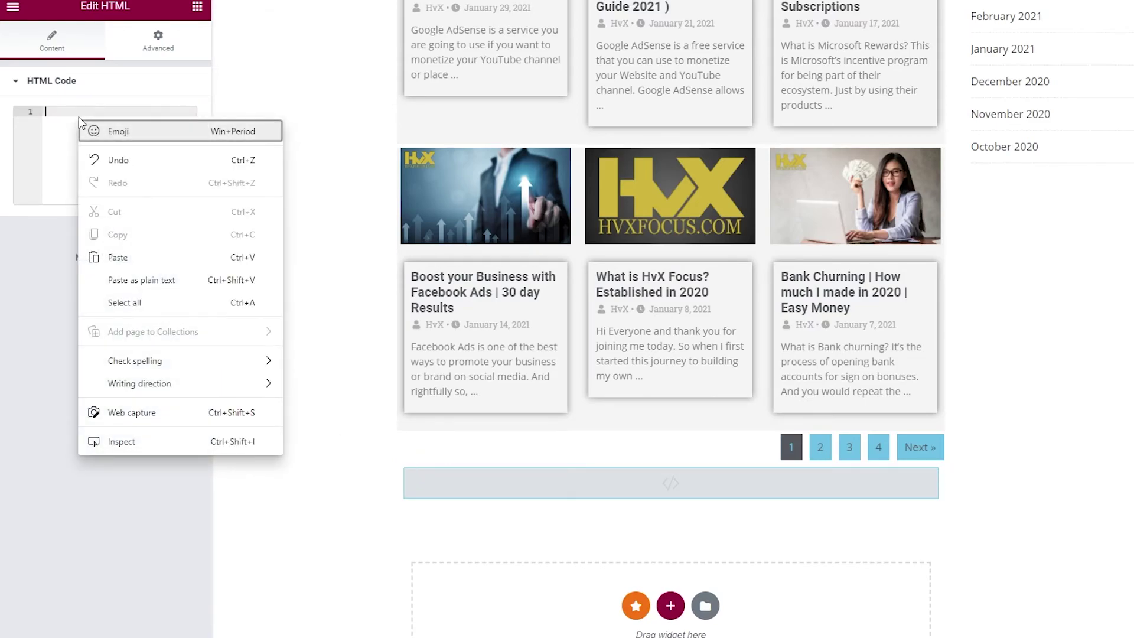
left_click(127, 256)
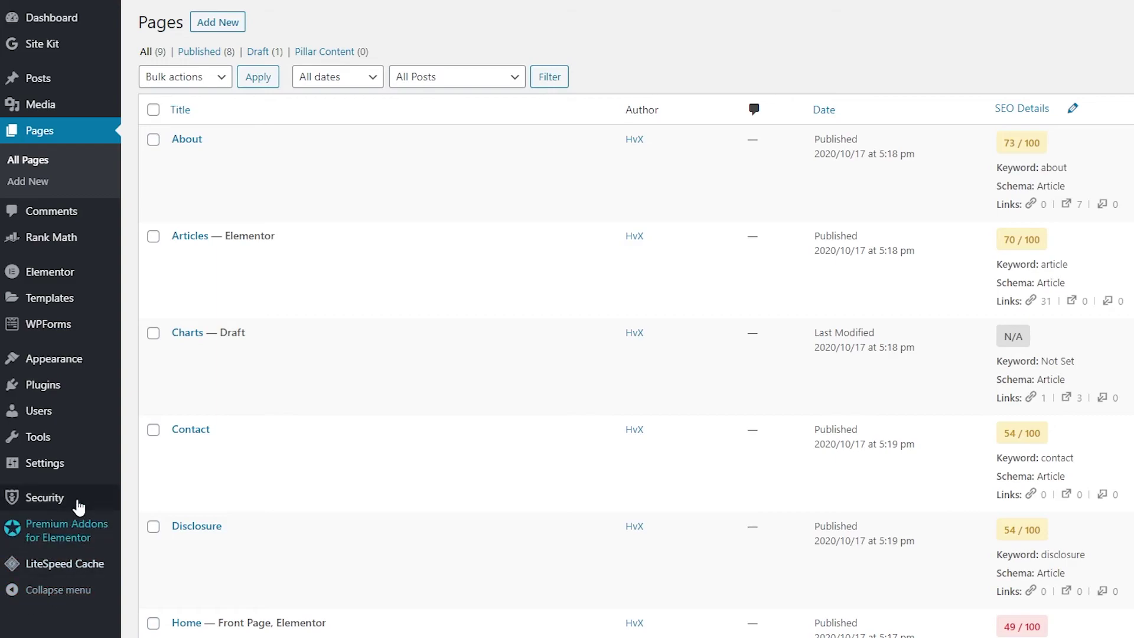
Add a Custom HTML widget to the Right Sidebar with the AdSense ad code as its content
mouse_move(70, 361)
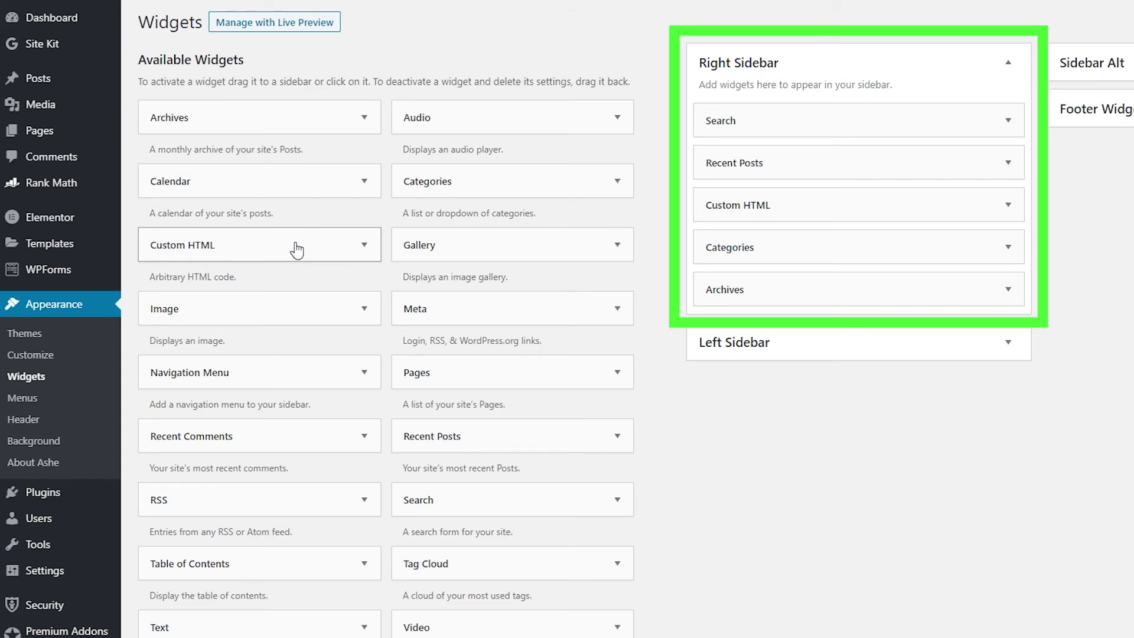
left_click(359, 245)
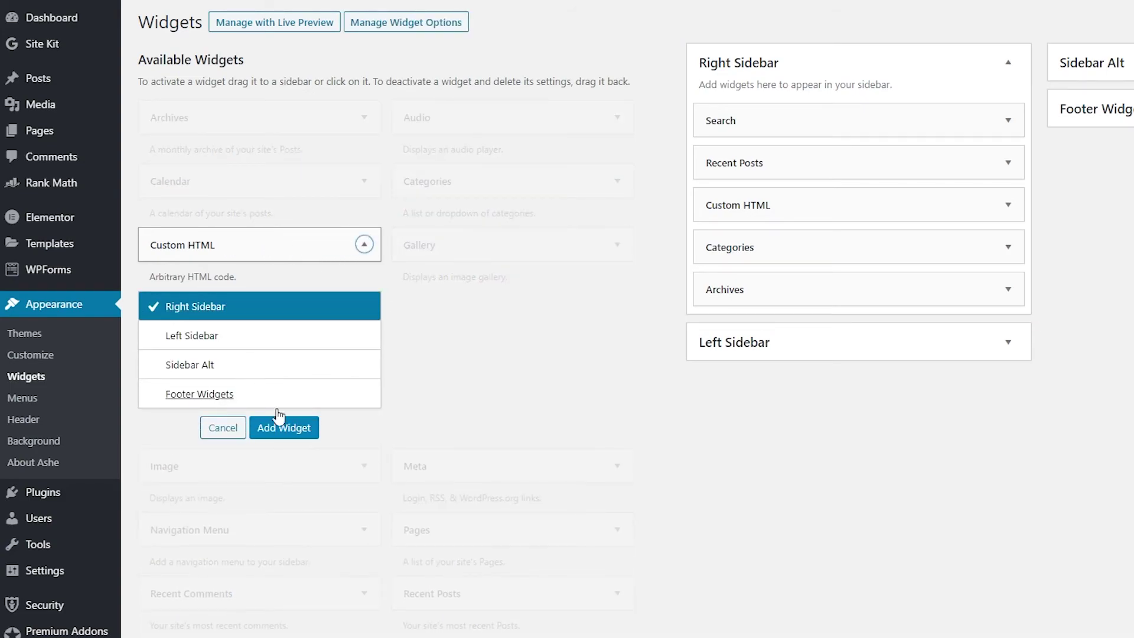
left_click(286, 431)
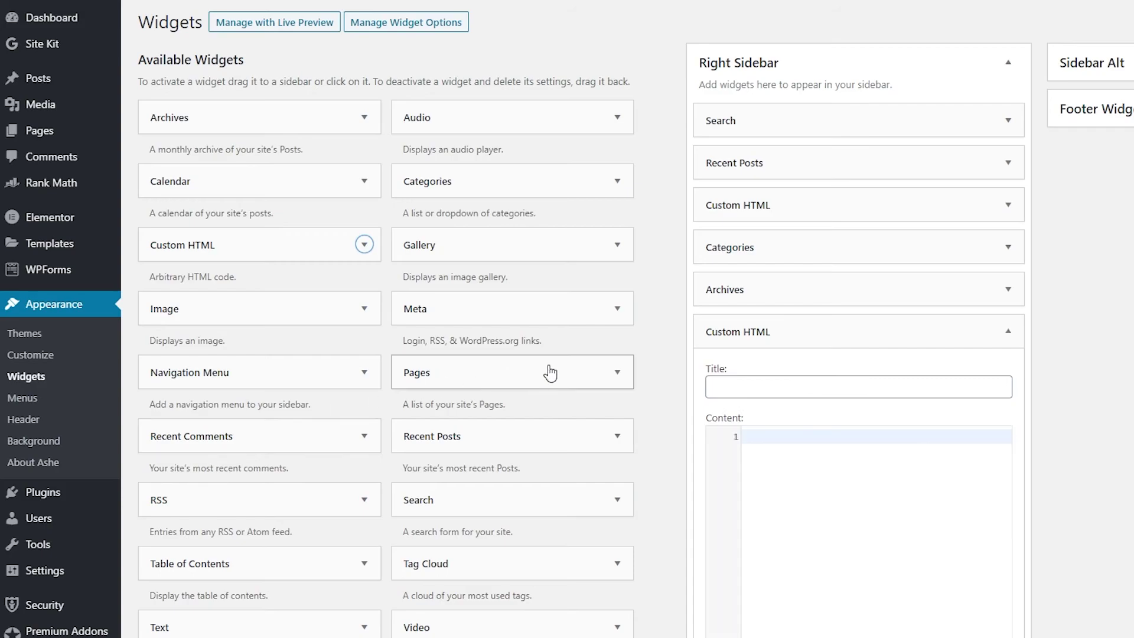
right_click(807, 450)
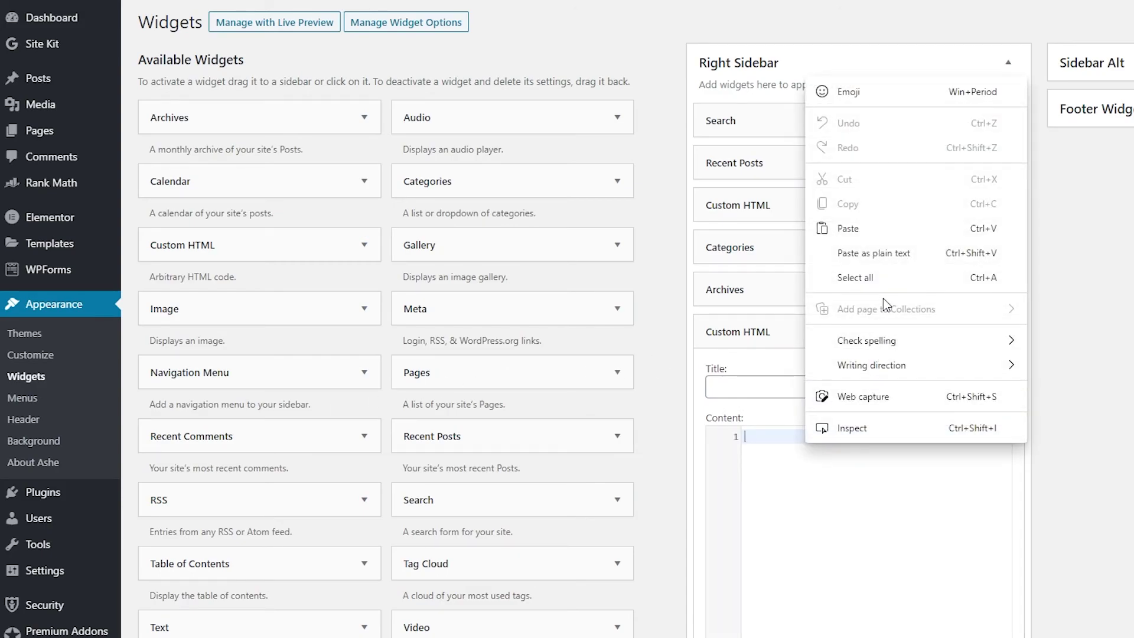
left_click(871, 230)
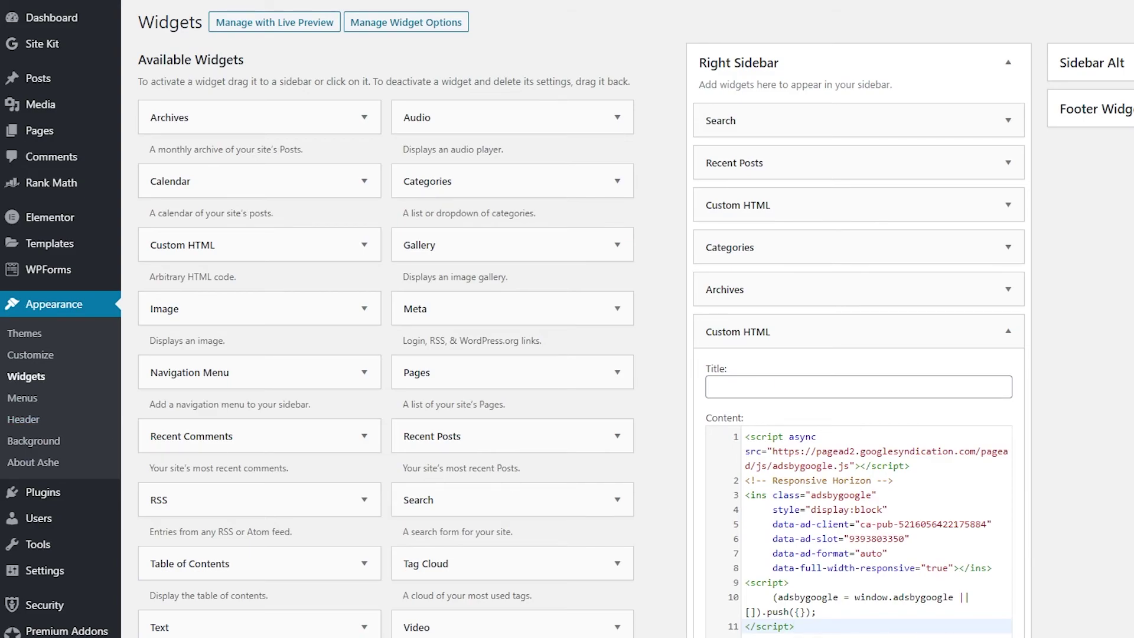
scroll(1092, 505, "down", 5)
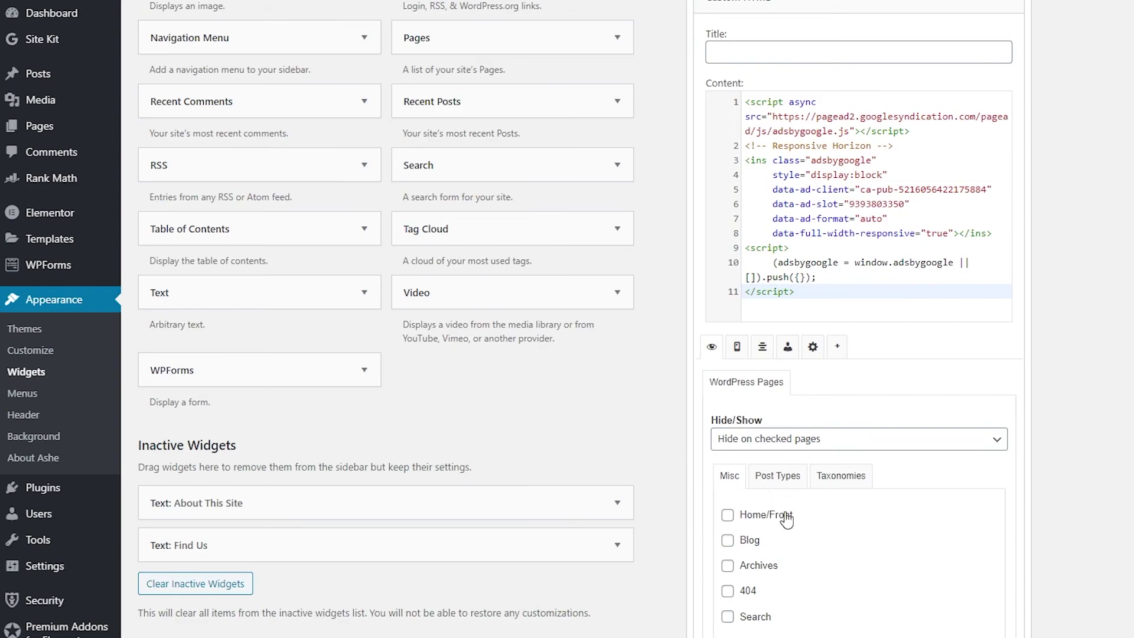
scroll(787, 518, "up", 5)
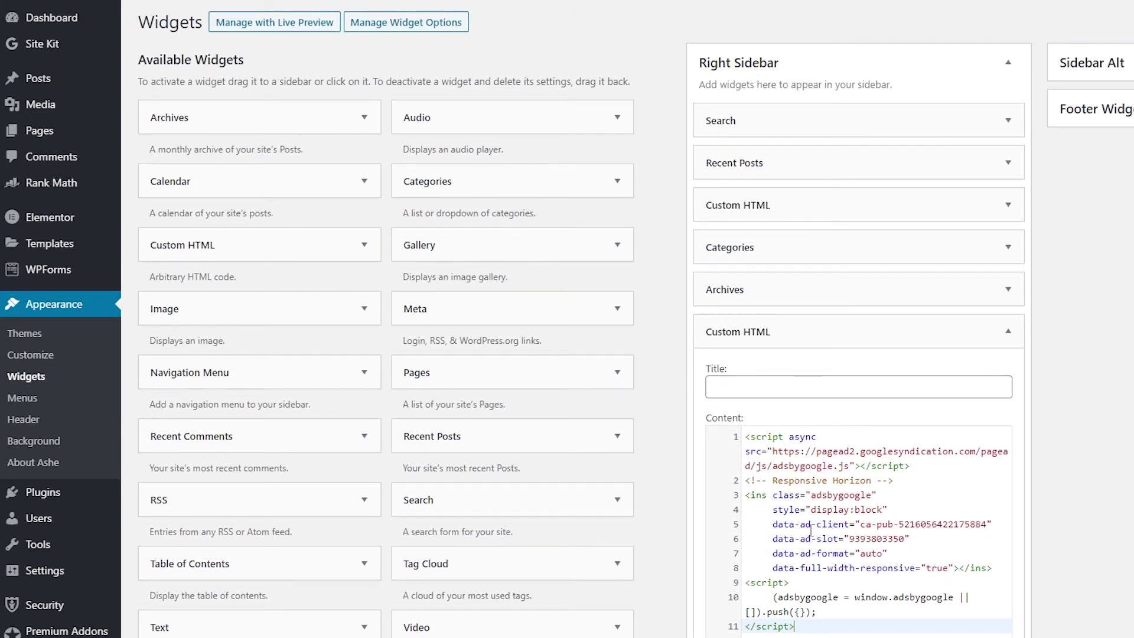
scroll(812, 531, "down", 5)
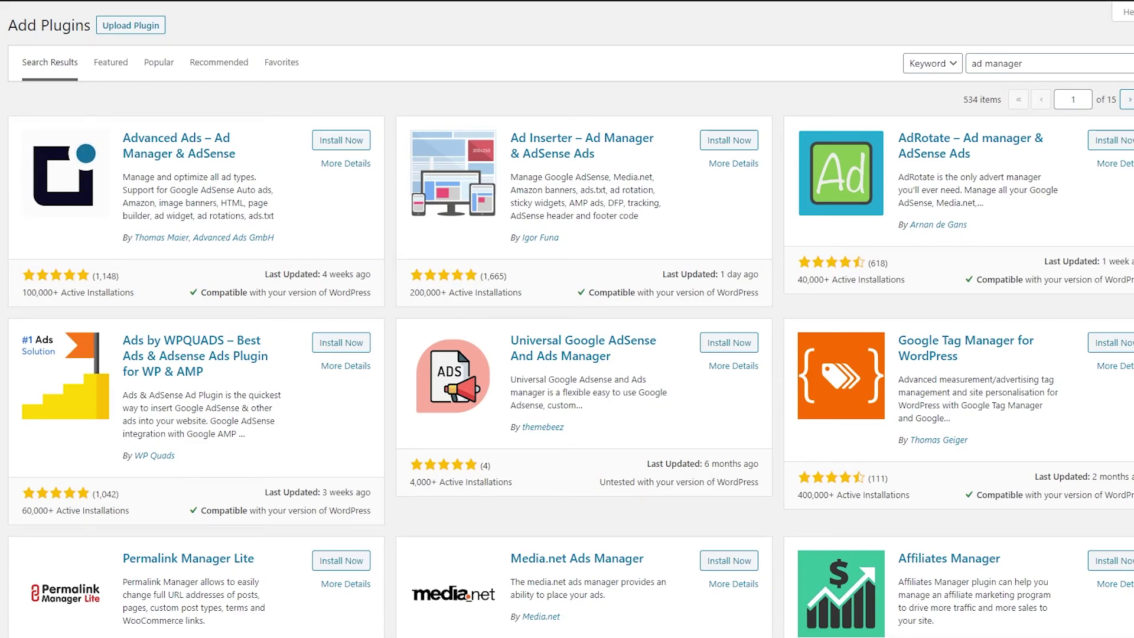
left_click(1022, 63)
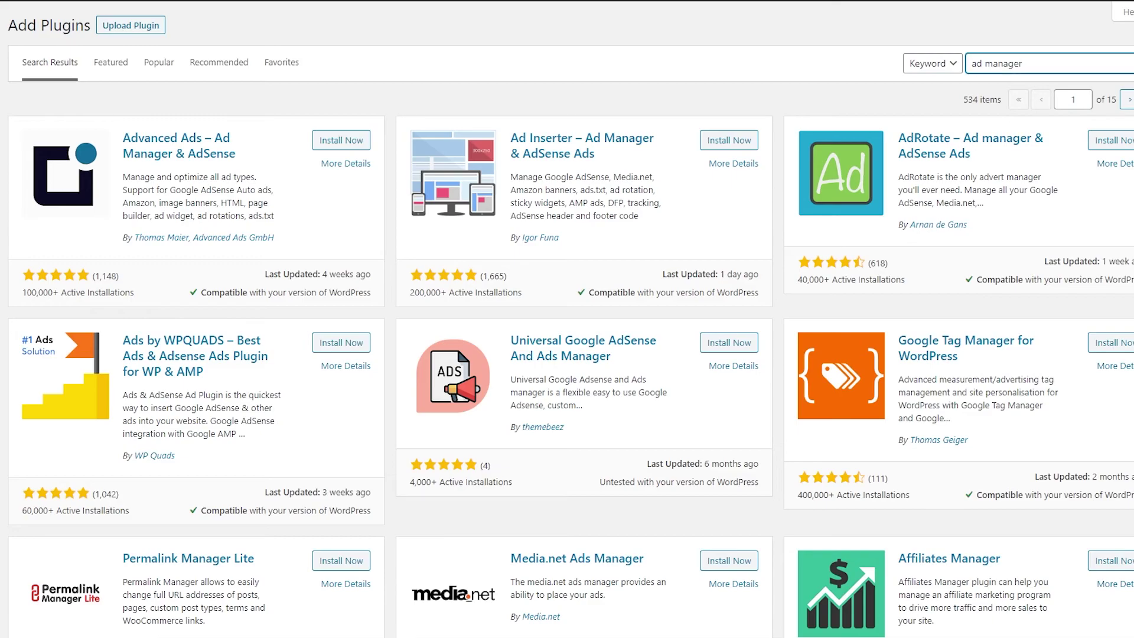